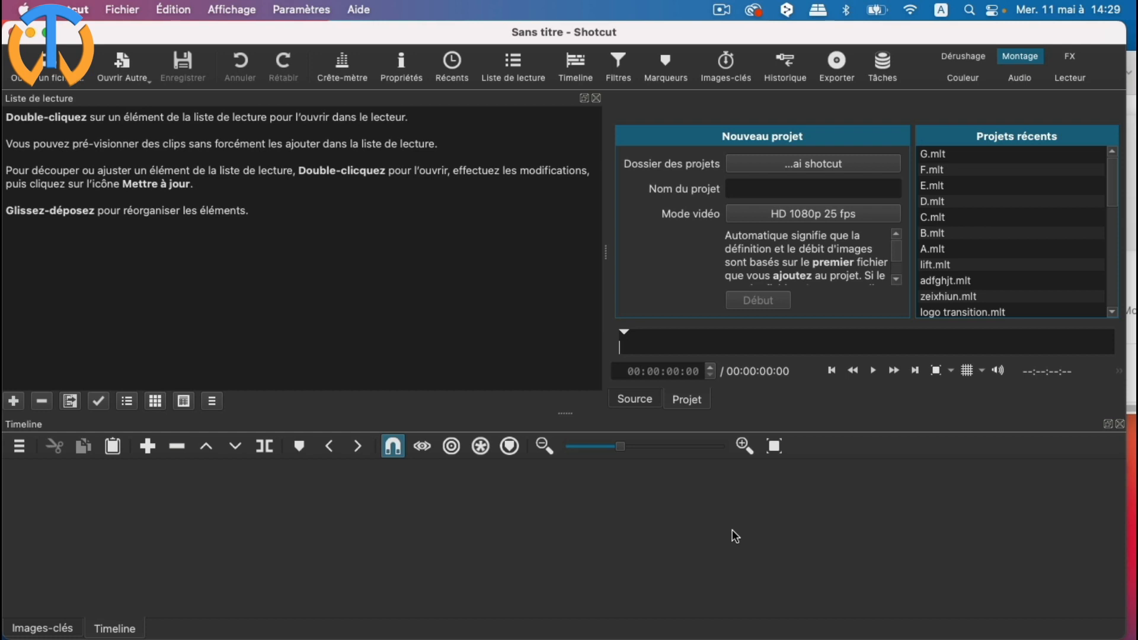
Create a new project named H with the HD 1080p 25 fps video mode
click(769, 188)
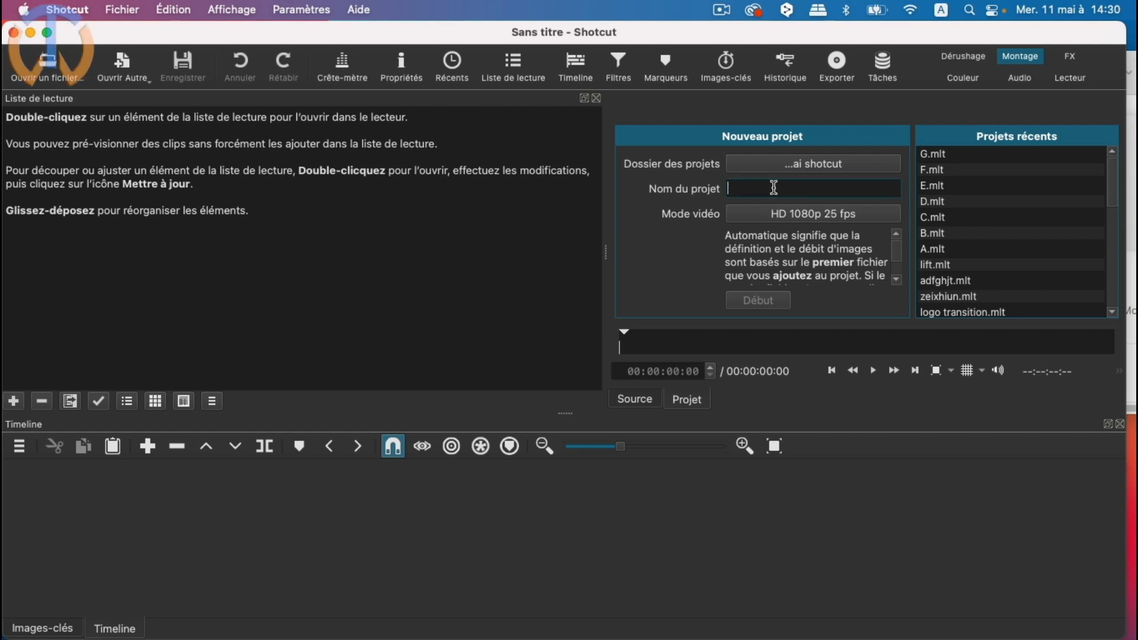
text(H)
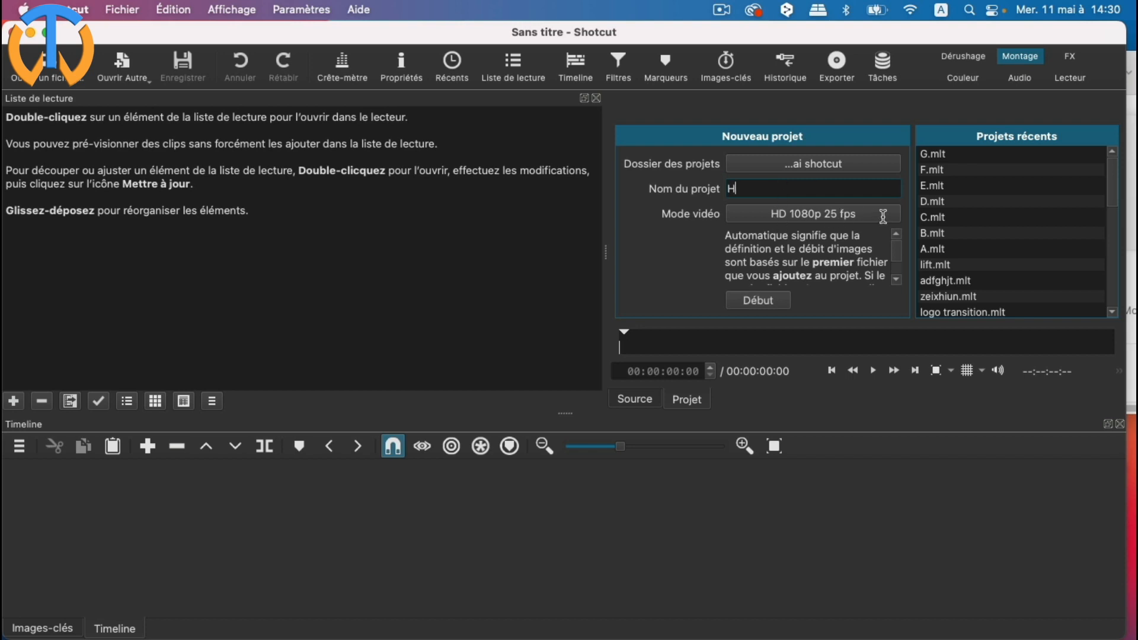
click(769, 300)
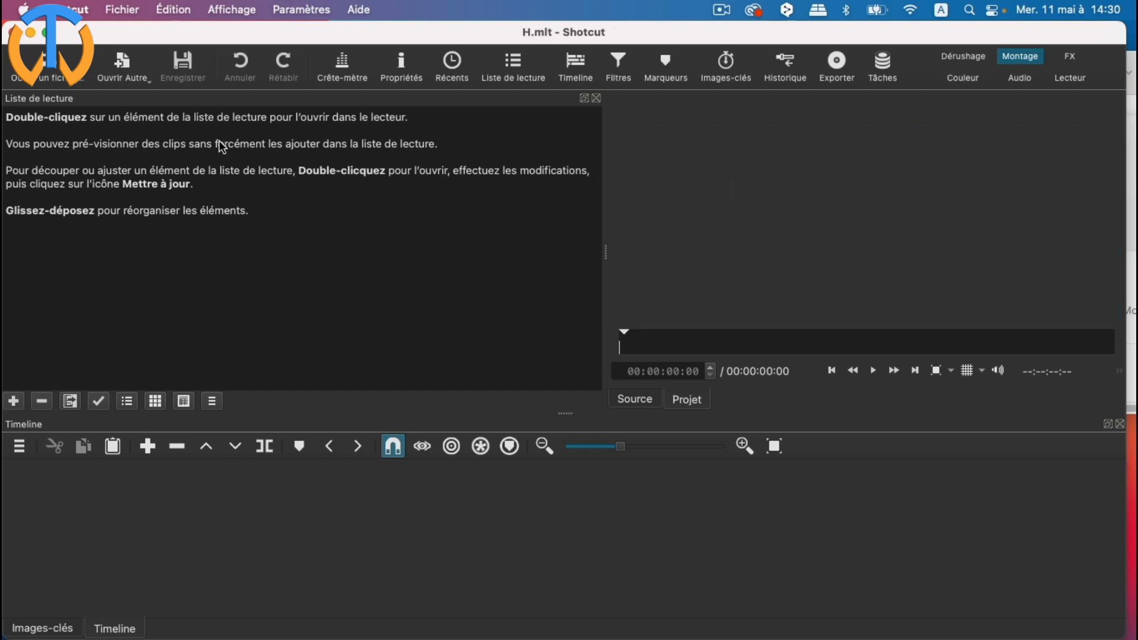
Import mountain_-_22512 (Original).mp4 from the rushes folder in Finder into the playlist of project H
drag(828, 37, 822, 100)
click(799, 58)
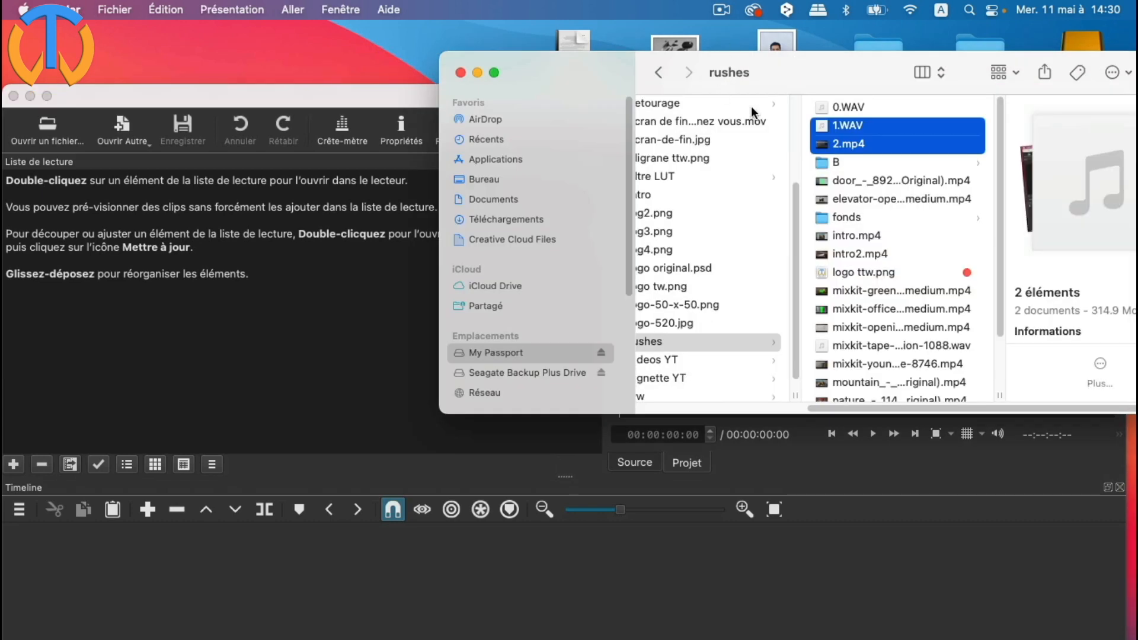
click(683, 342)
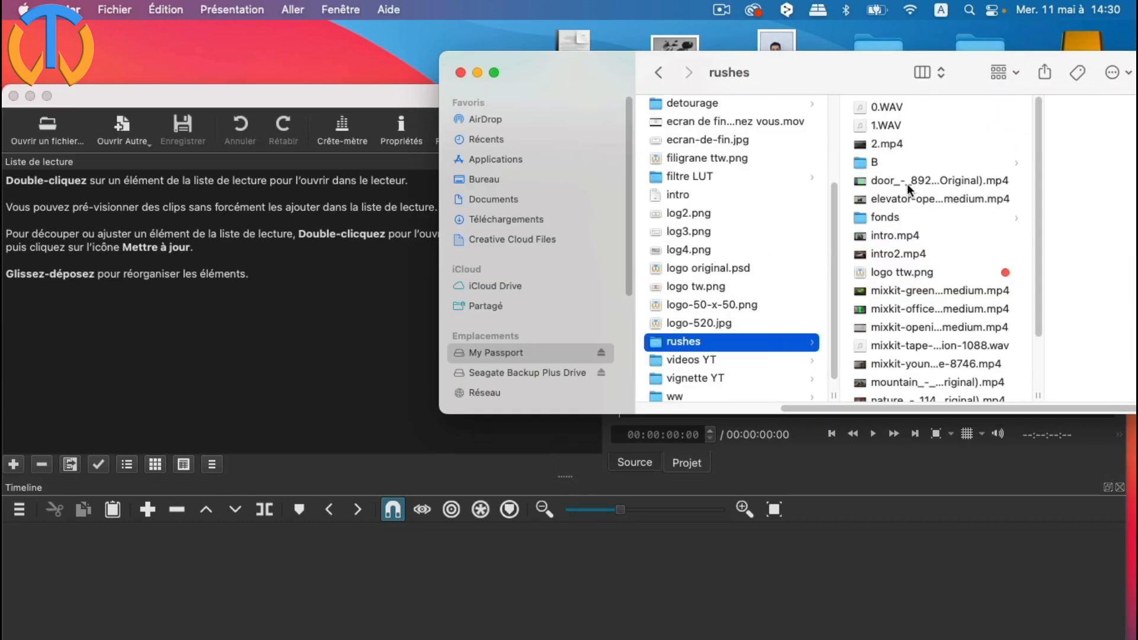
scroll(903, 185, down, 3)
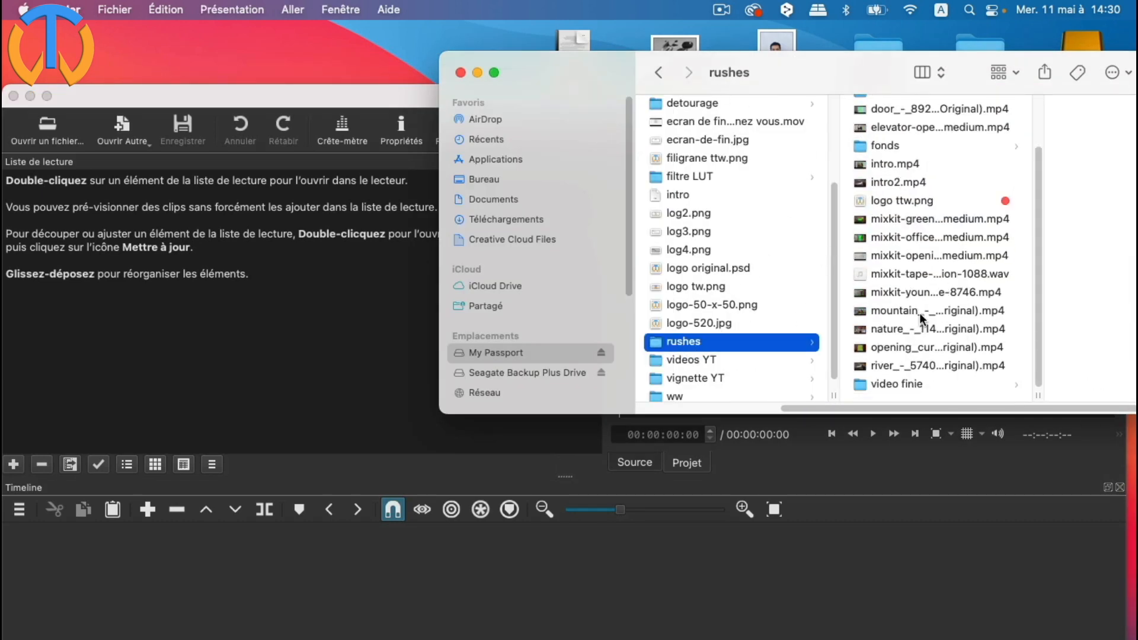
click(920, 313)
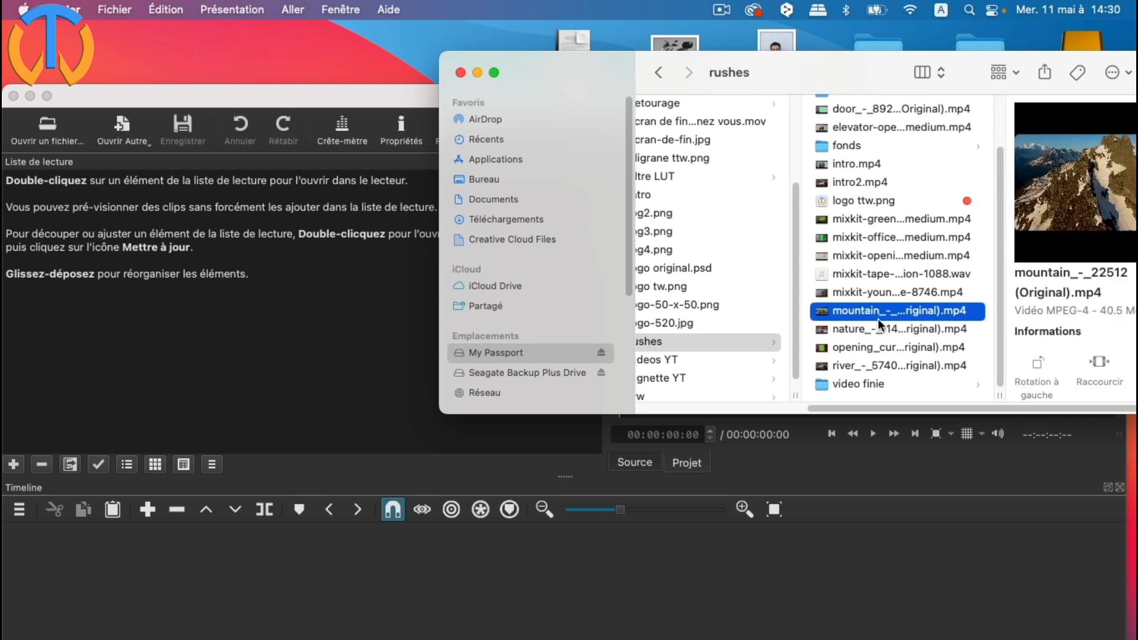
drag(871, 311, 160, 297)
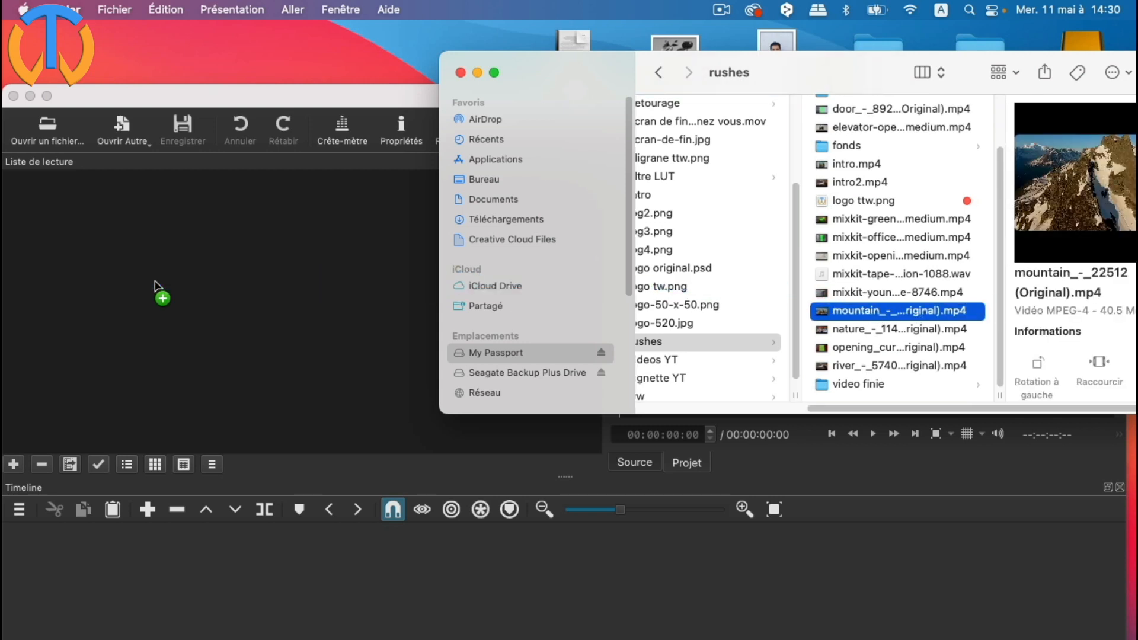
drag(254, 105, 275, 20)
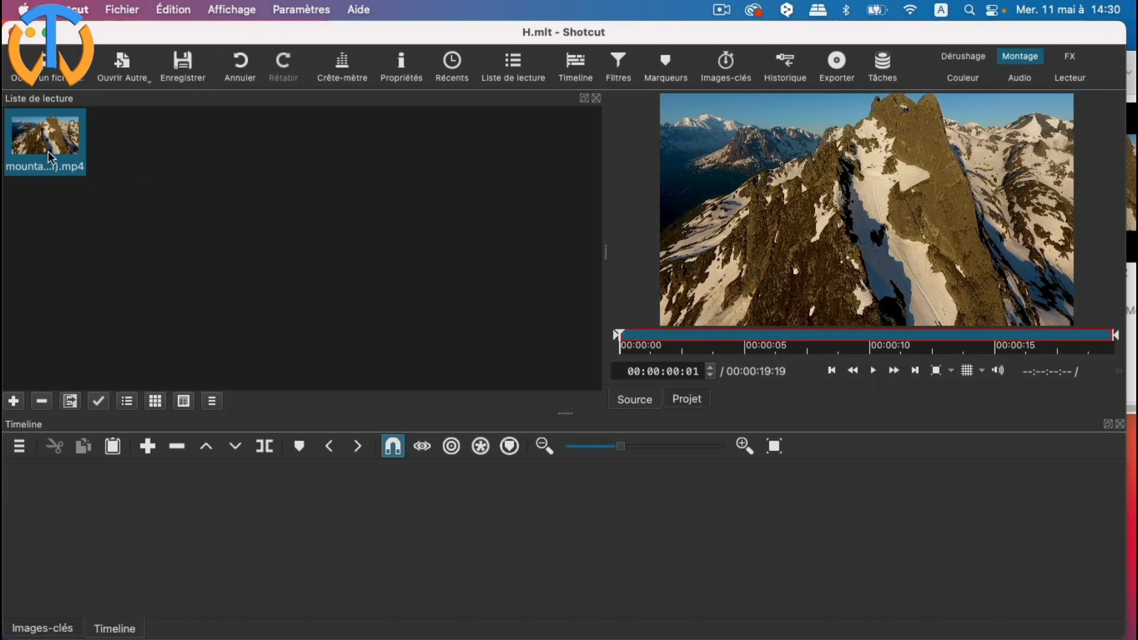
Place the mountain clip at the start of a new video track V1 and preview its playback
drag(44, 144, 186, 516)
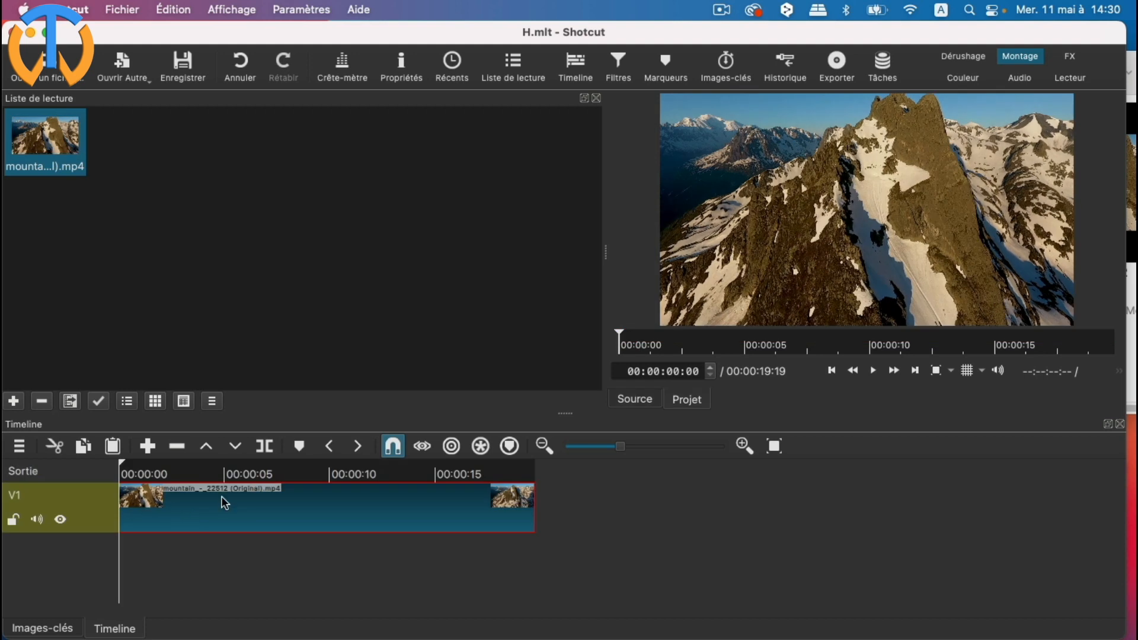
click(874, 371)
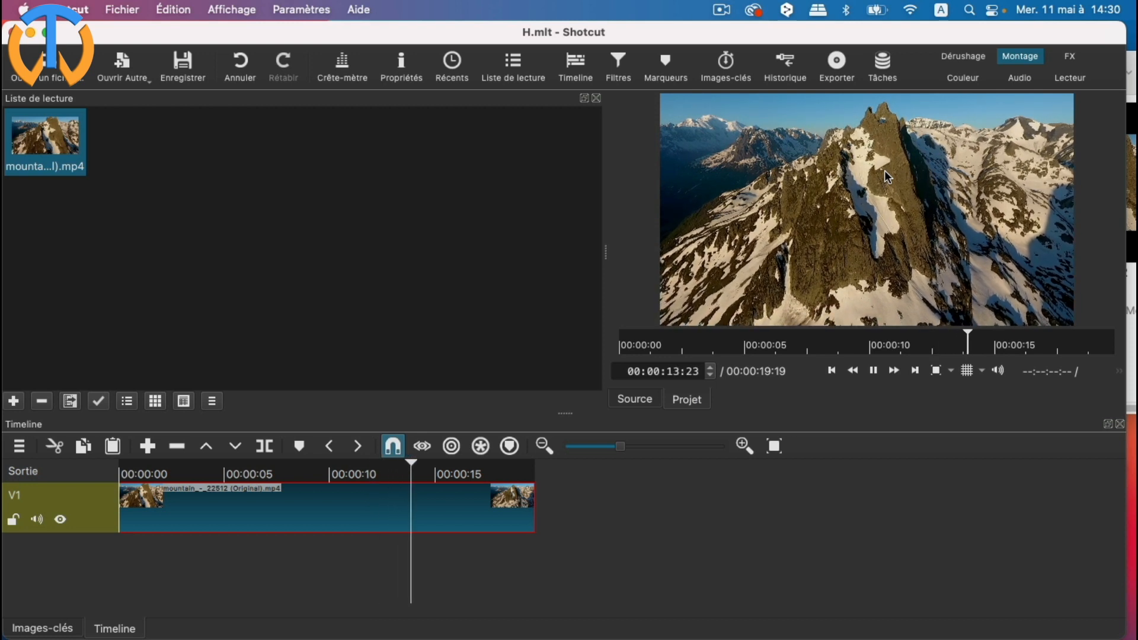
key(space)
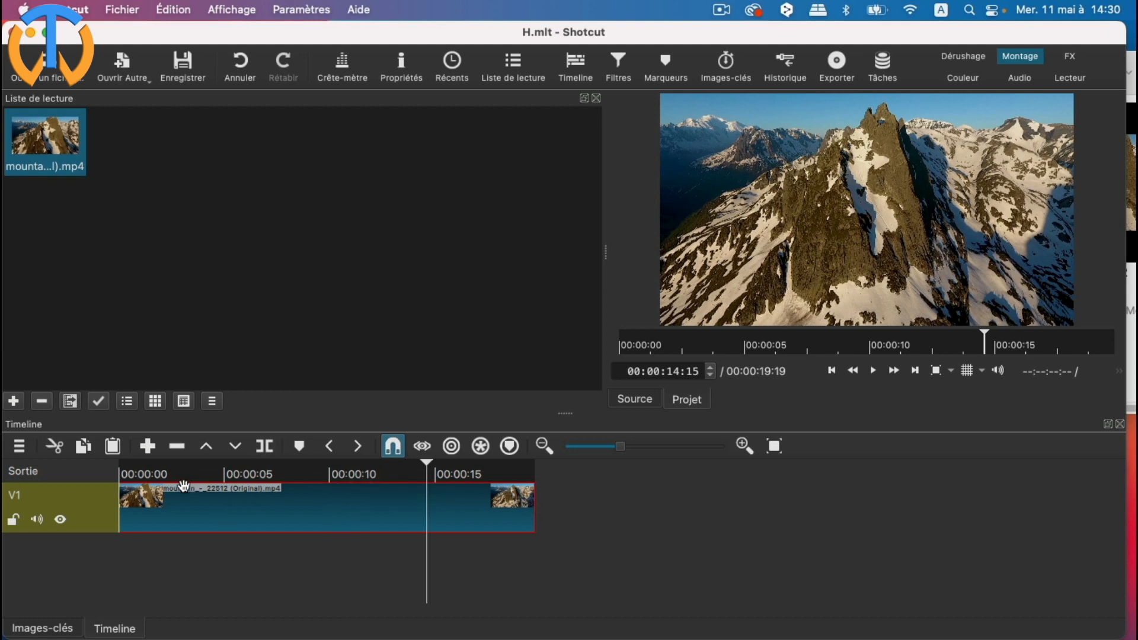
Return the playhead to the start of the timeline and open the mountain clip's properties
right_click(356, 516)
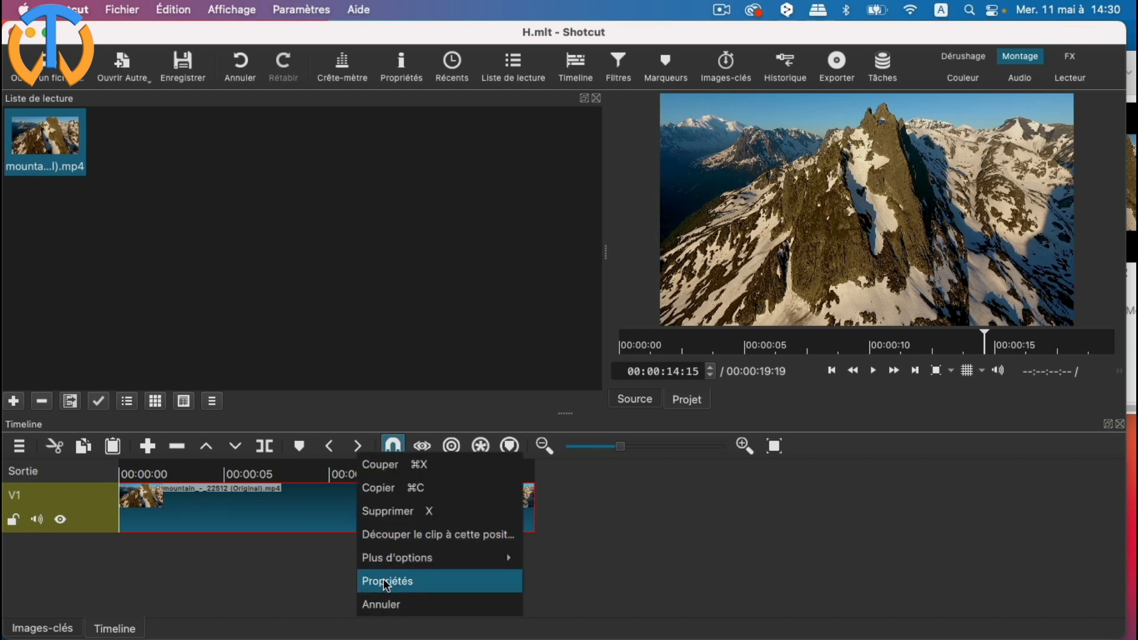
click(283, 588)
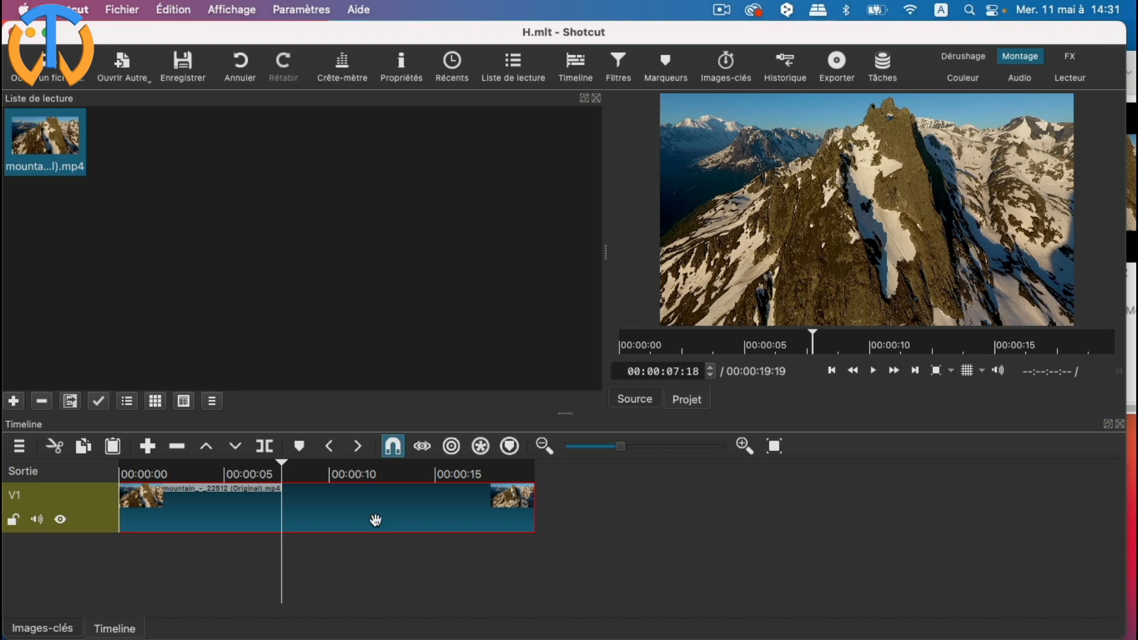
drag(277, 468, 100, 469)
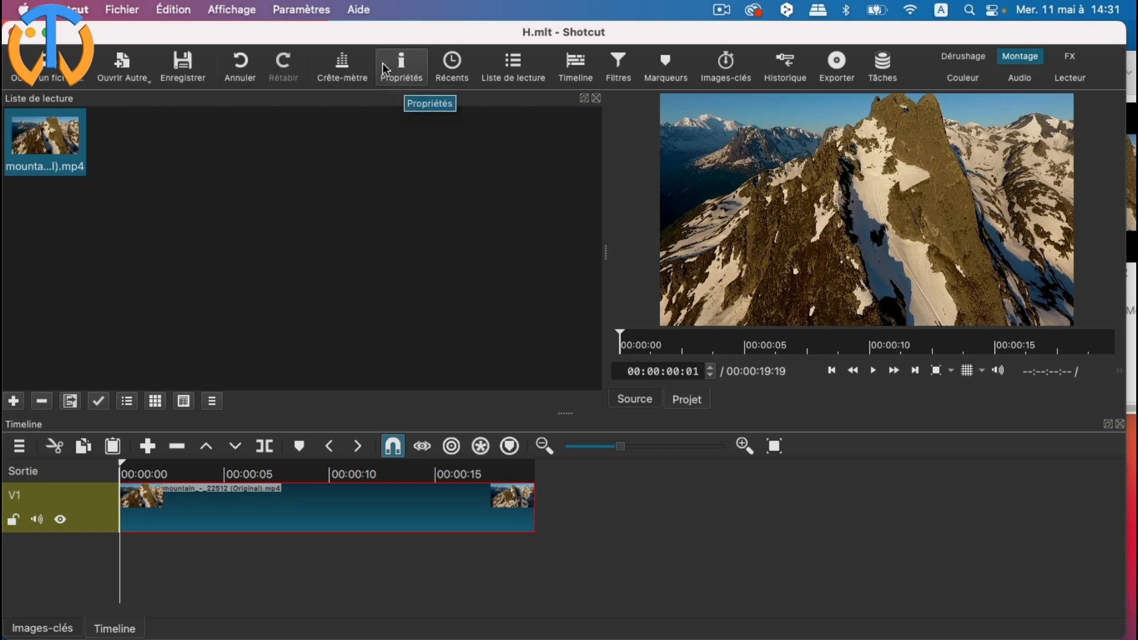
right_click(364, 509)
click(399, 579)
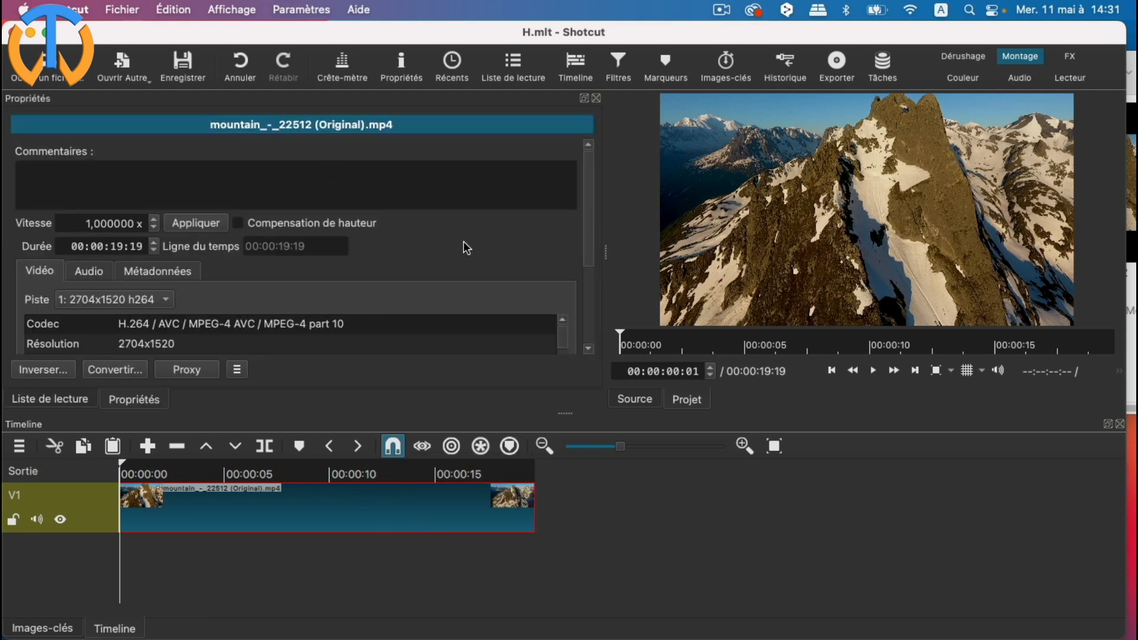
Look through the clip's video properties, try a 16:8 aspect ratio and restore it to 16:9
scroll(464, 241, down, 5)
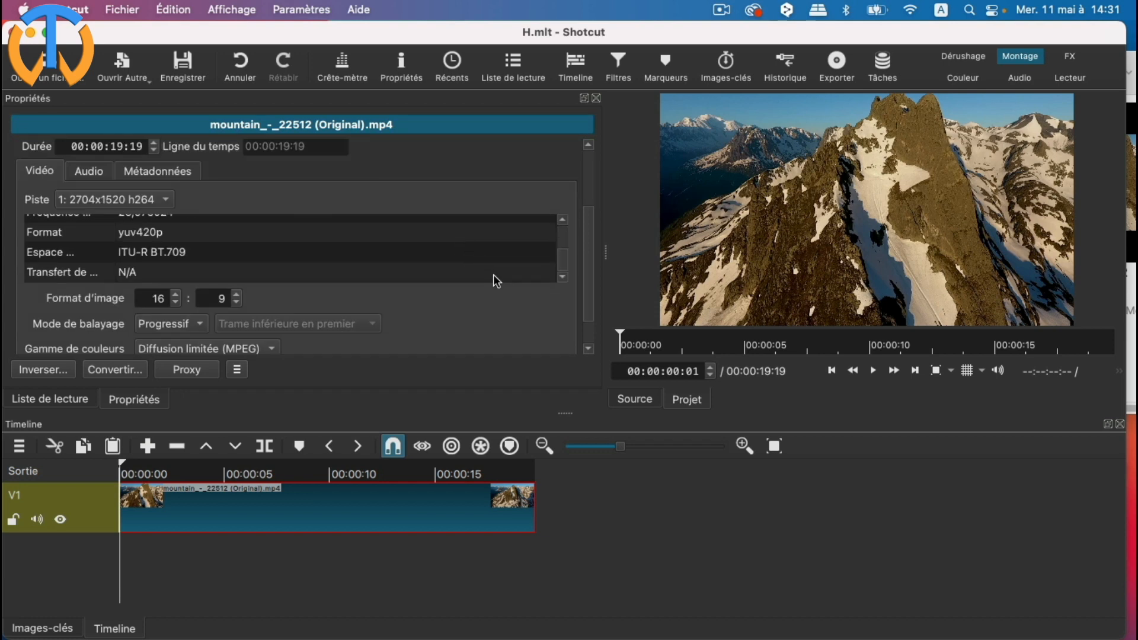
scroll(261, 307, down, 2)
scroll(236, 272, up, 7)
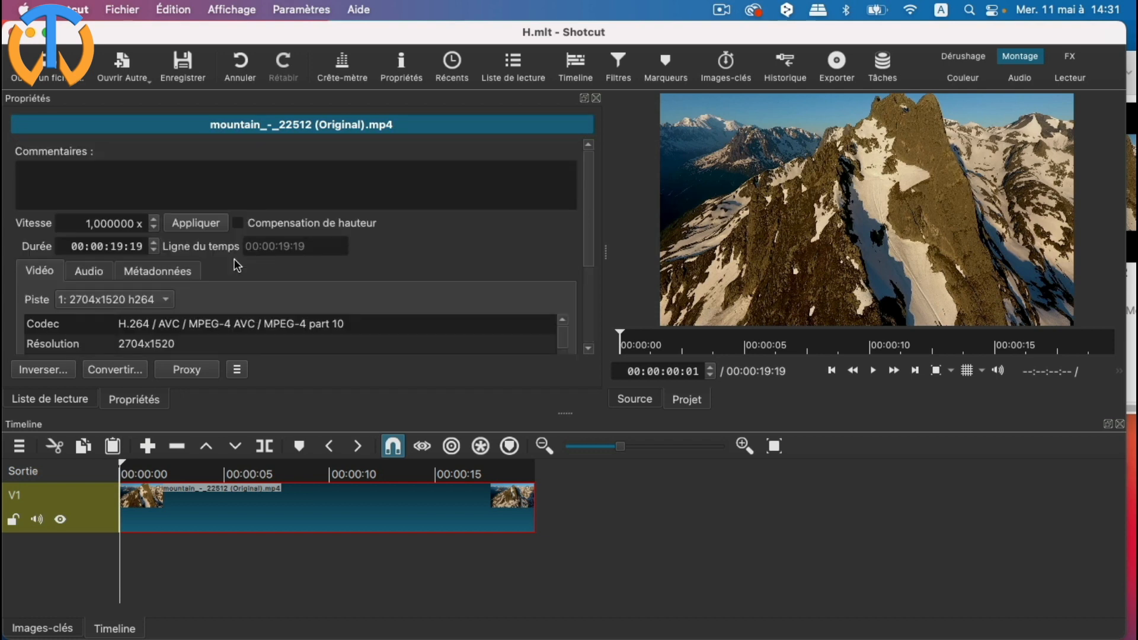
scroll(231, 291, down, 3)
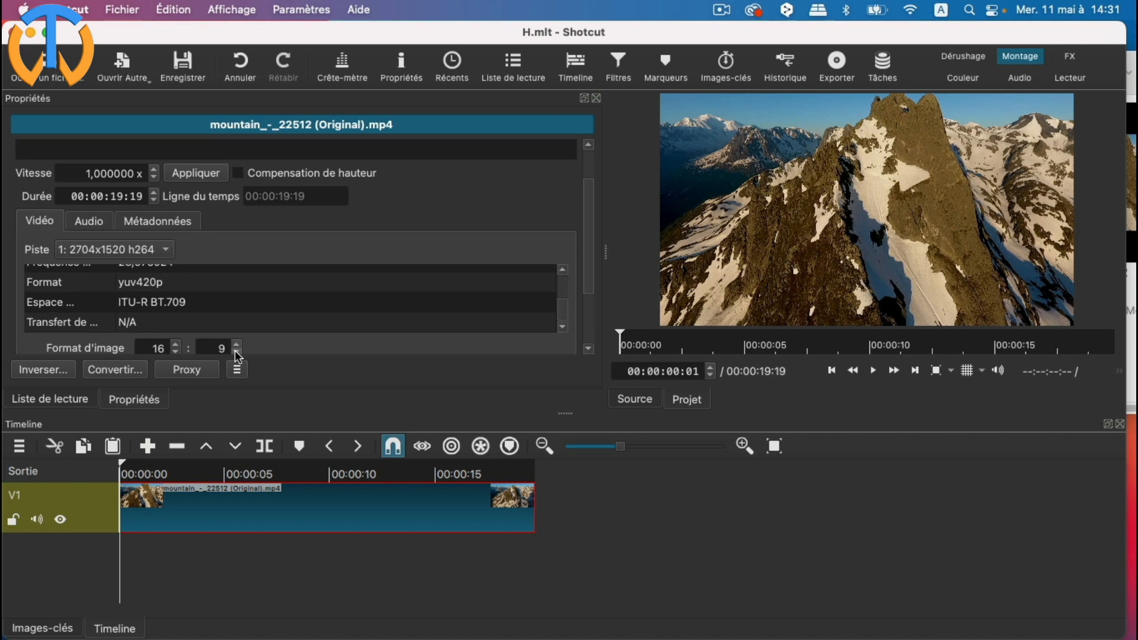
scroll(243, 350, up, 3)
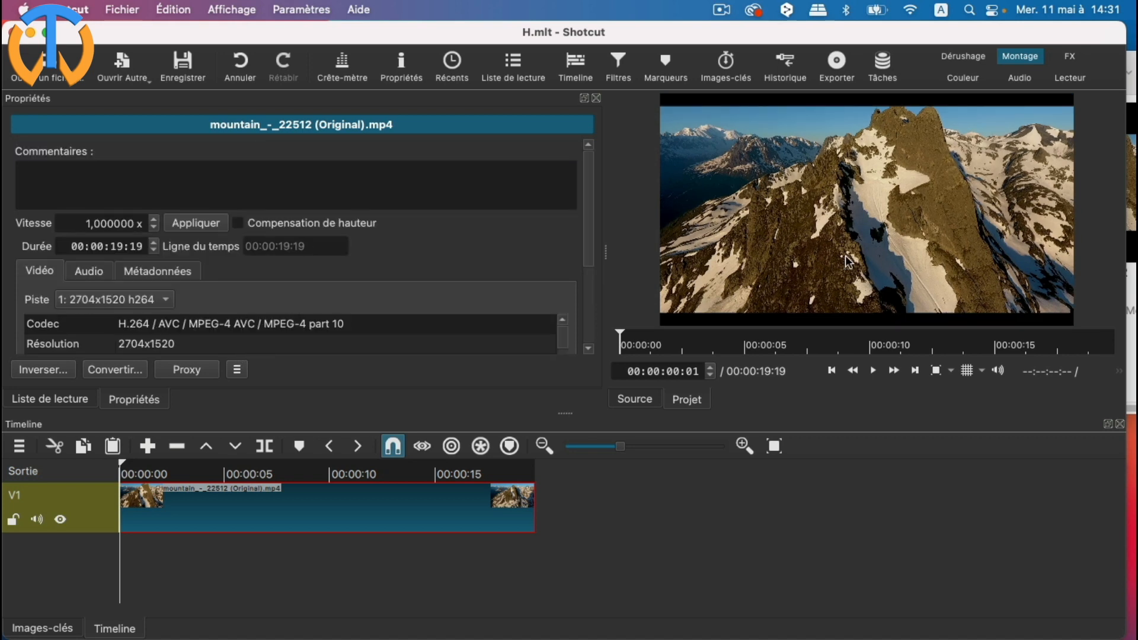
scroll(314, 275, down, 5)
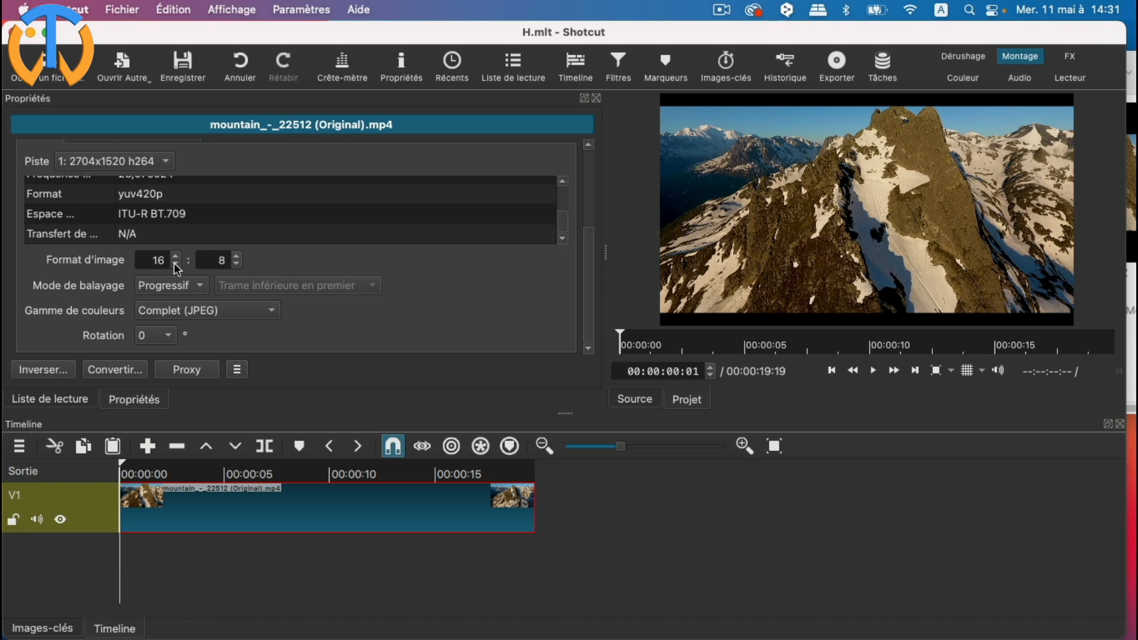
click(237, 258)
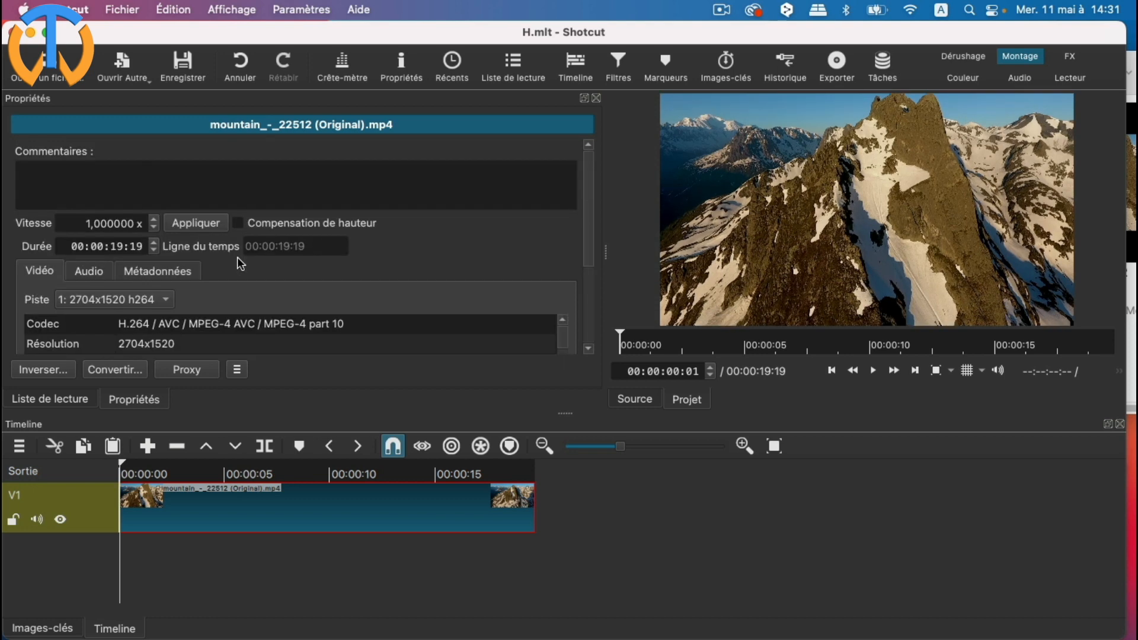
scroll(315, 284, down, 5)
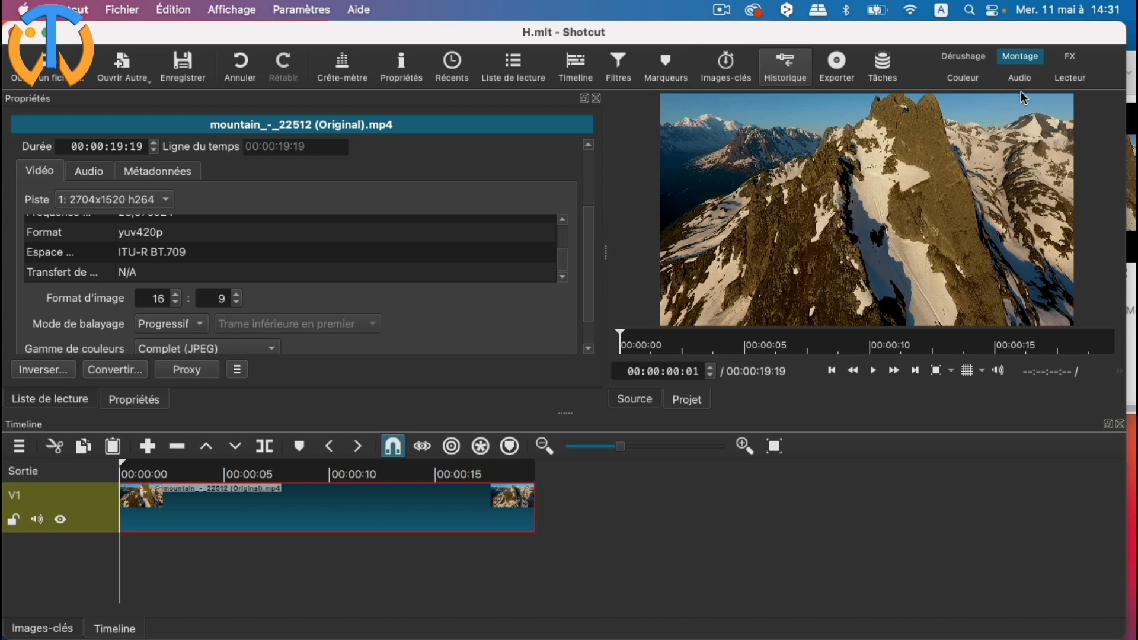
click(237, 303)
scroll(376, 287, down, 3)
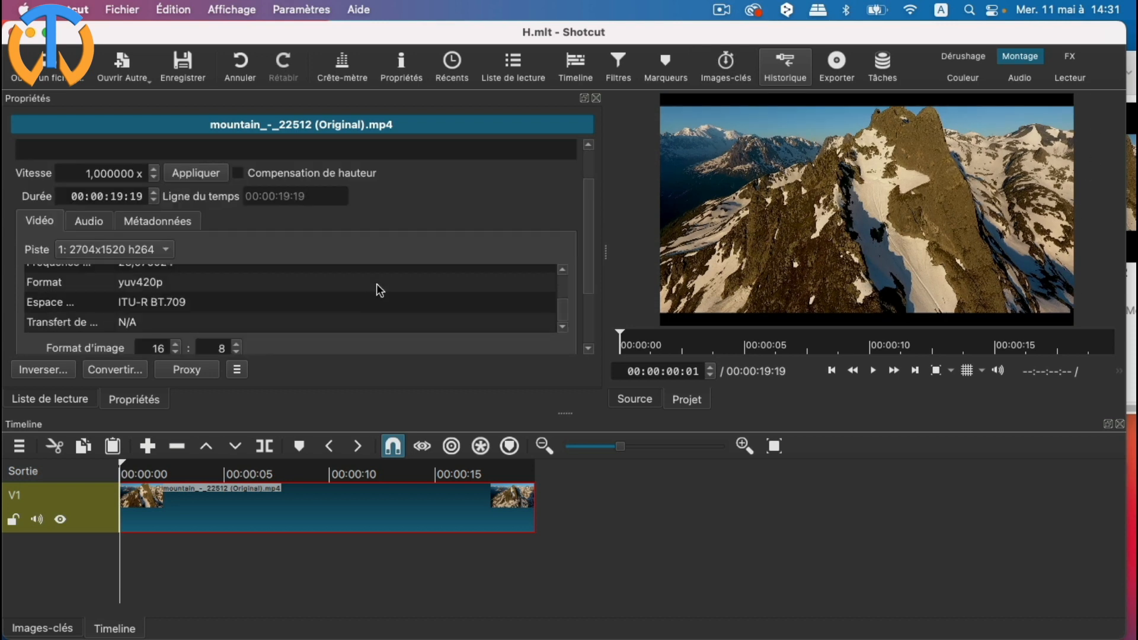
scroll(379, 289, down, 3)
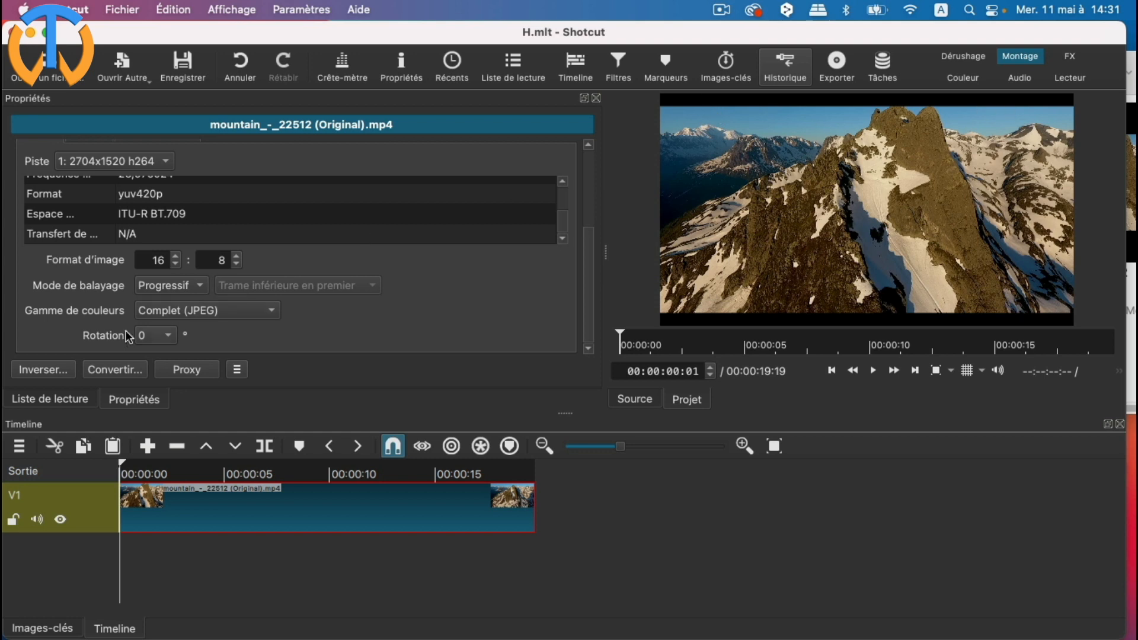
click(239, 264)
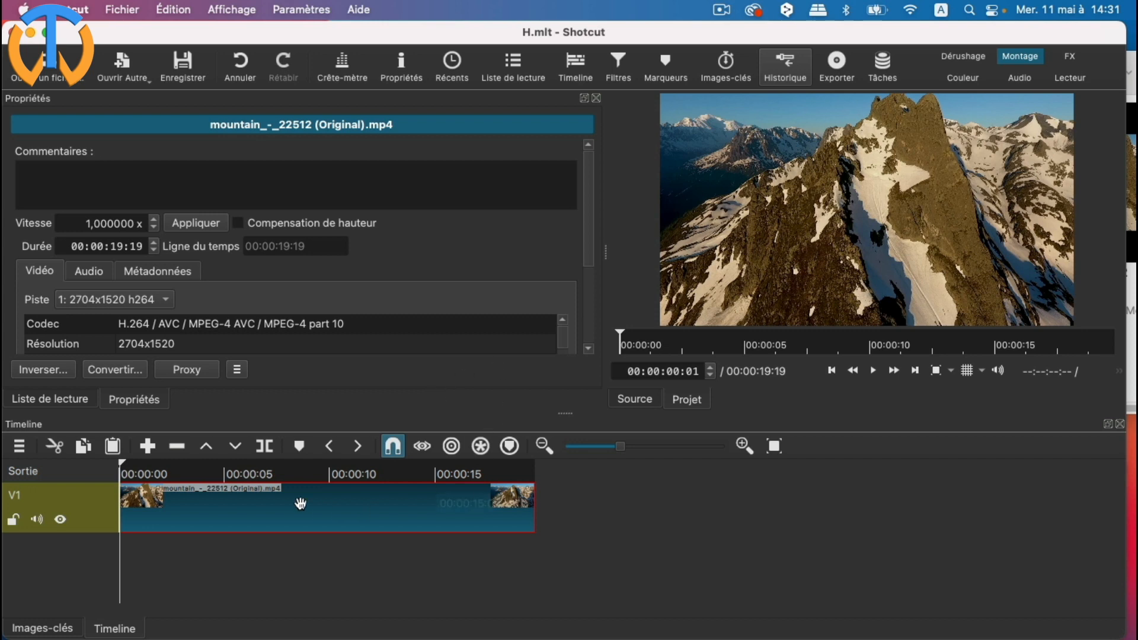
Reverse the mountain clip using the best lossless format, Ut Video/PCM MKV, close the task list and preview the reversed clip
click(43, 368)
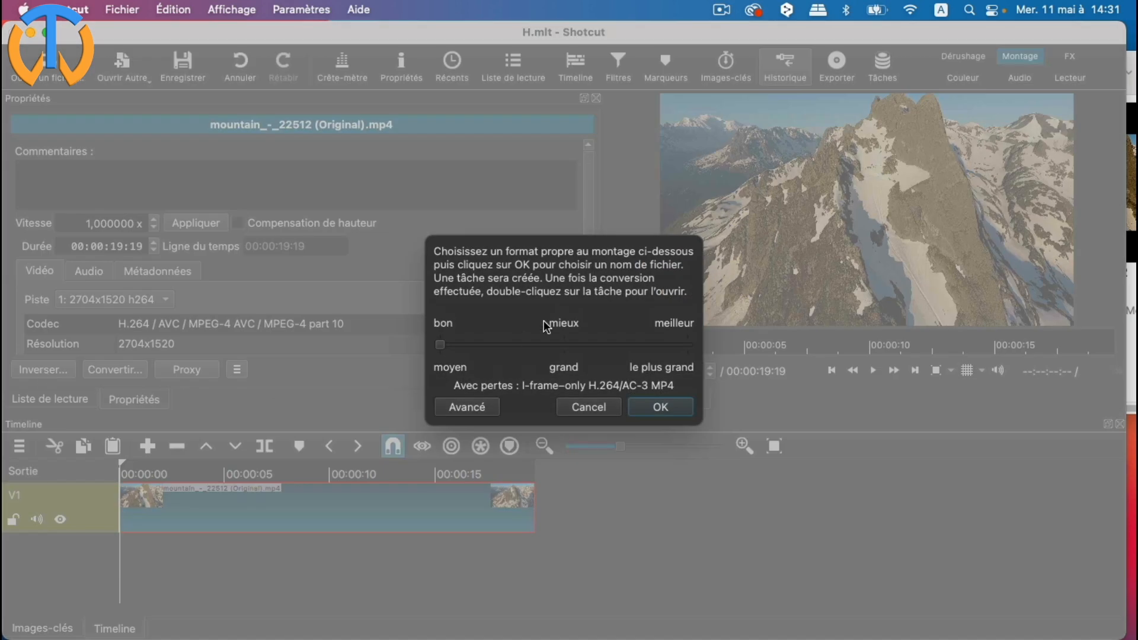
drag(444, 347, 717, 351)
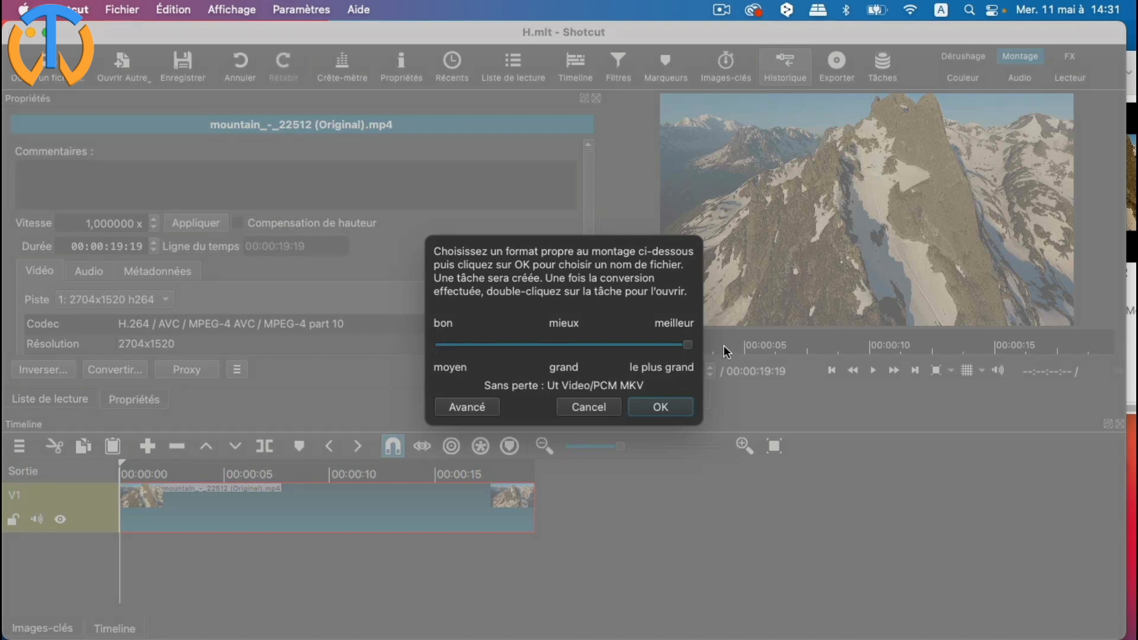
click(661, 407)
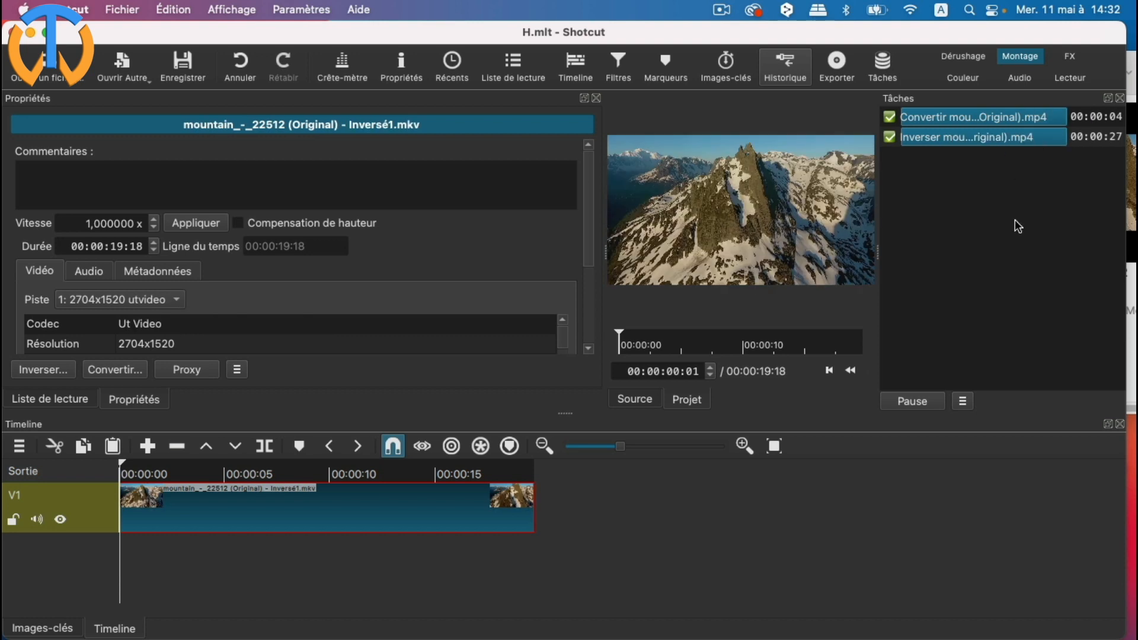
click(1121, 99)
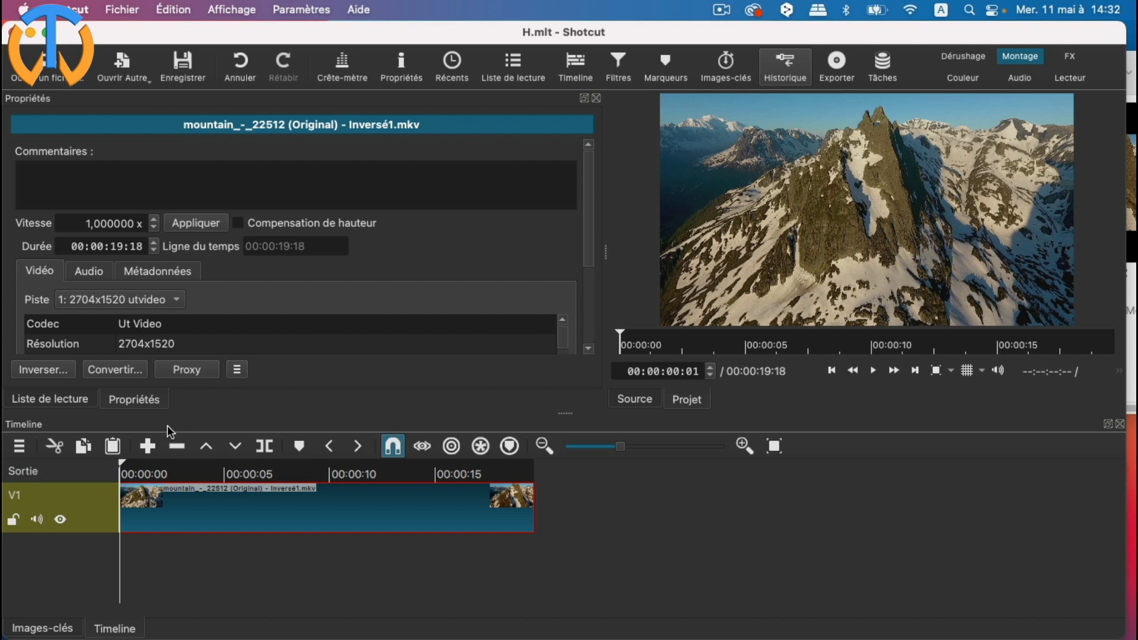
click(875, 372)
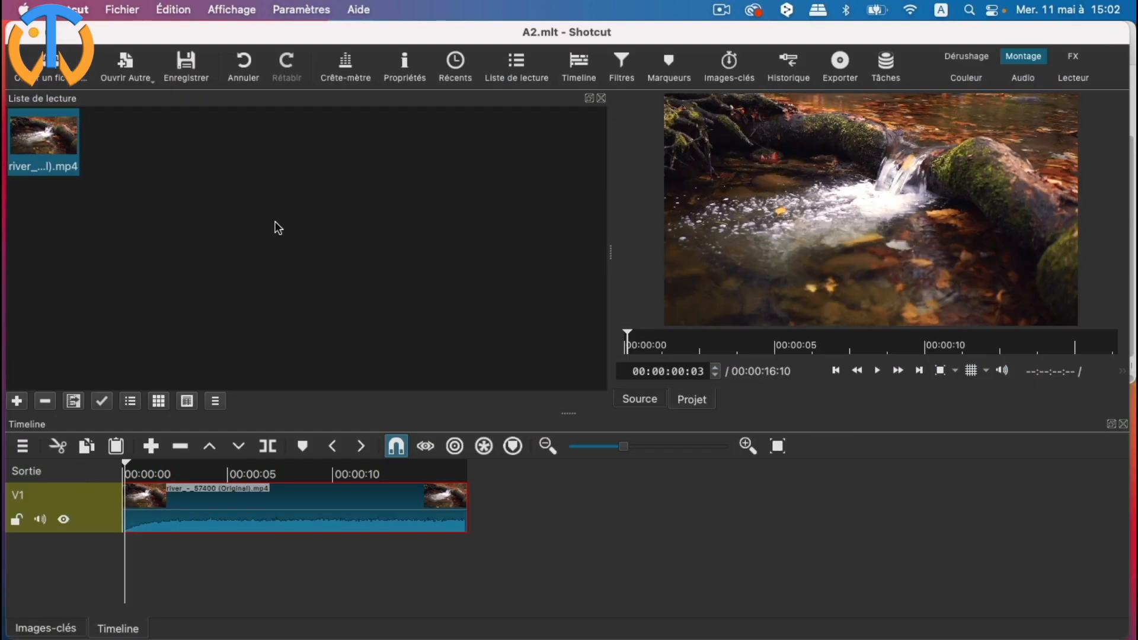
Preview the first seconds of the river clip in project A2 and detach its audio onto a separate audio track
click(879, 373)
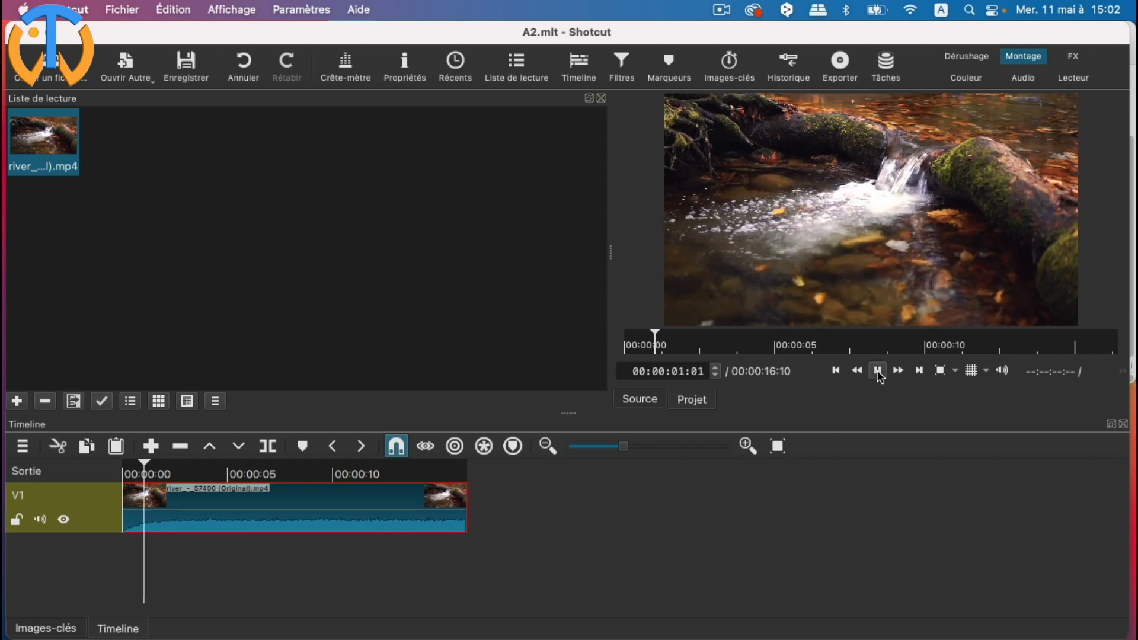
click(881, 373)
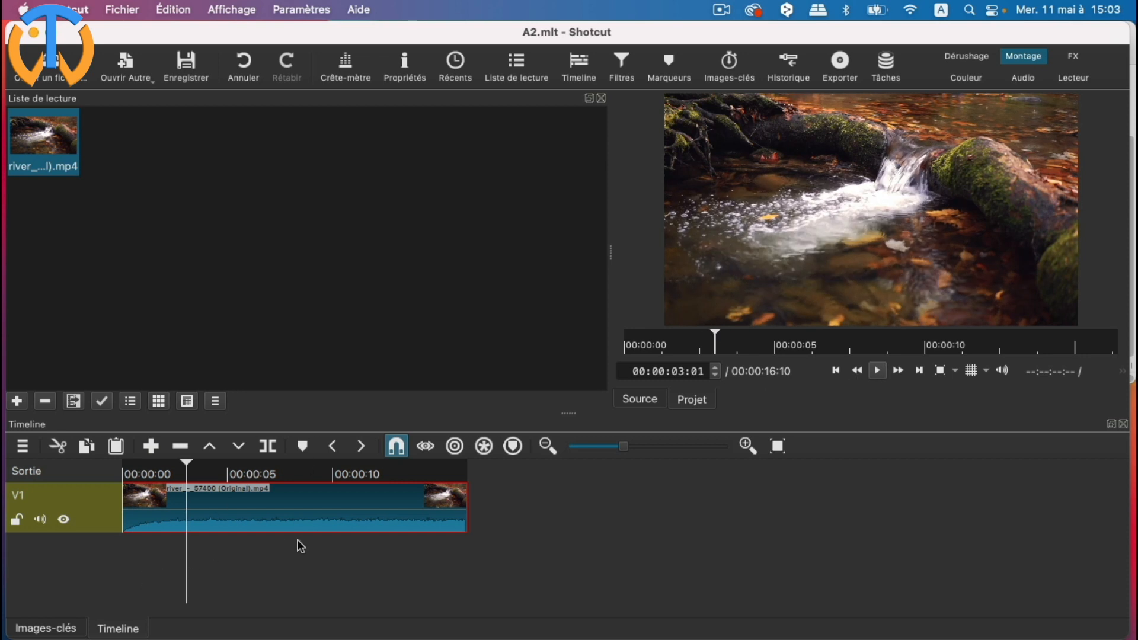
right_click(285, 506)
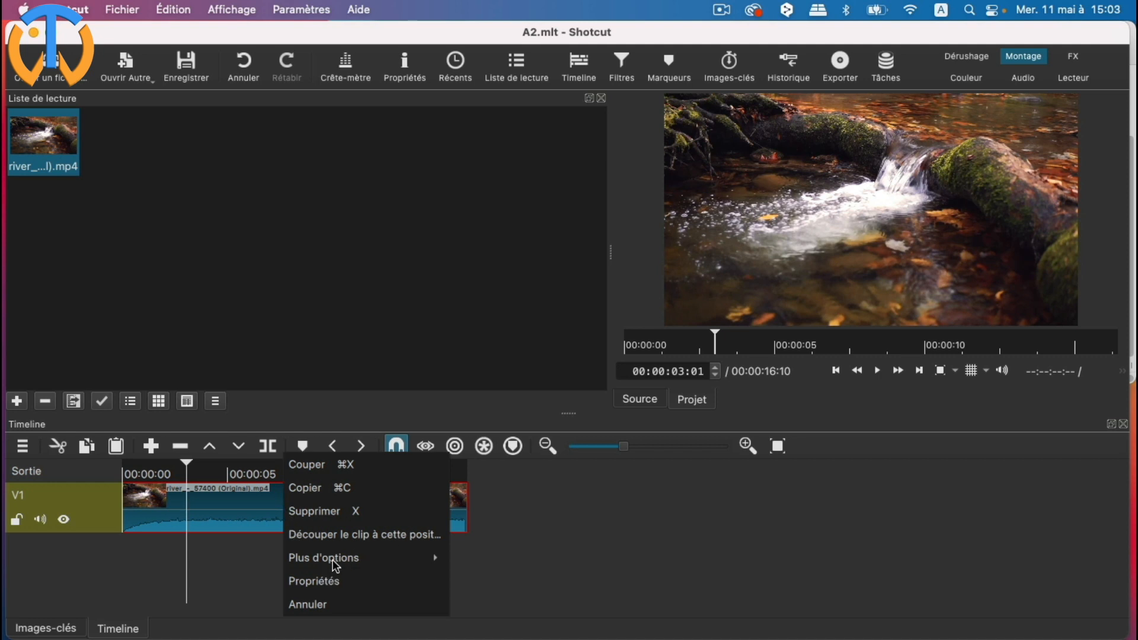
mouse_move(333, 560)
click(466, 558)
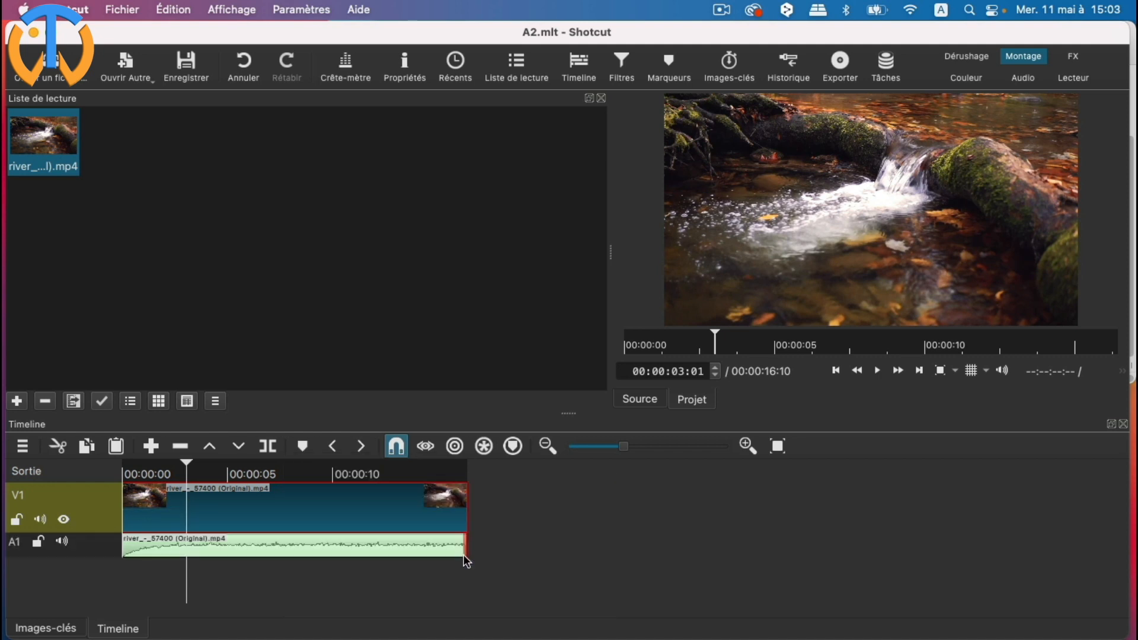
Add the Gain / Volume audio filter to the detached river audio clip on track A1
click(286, 546)
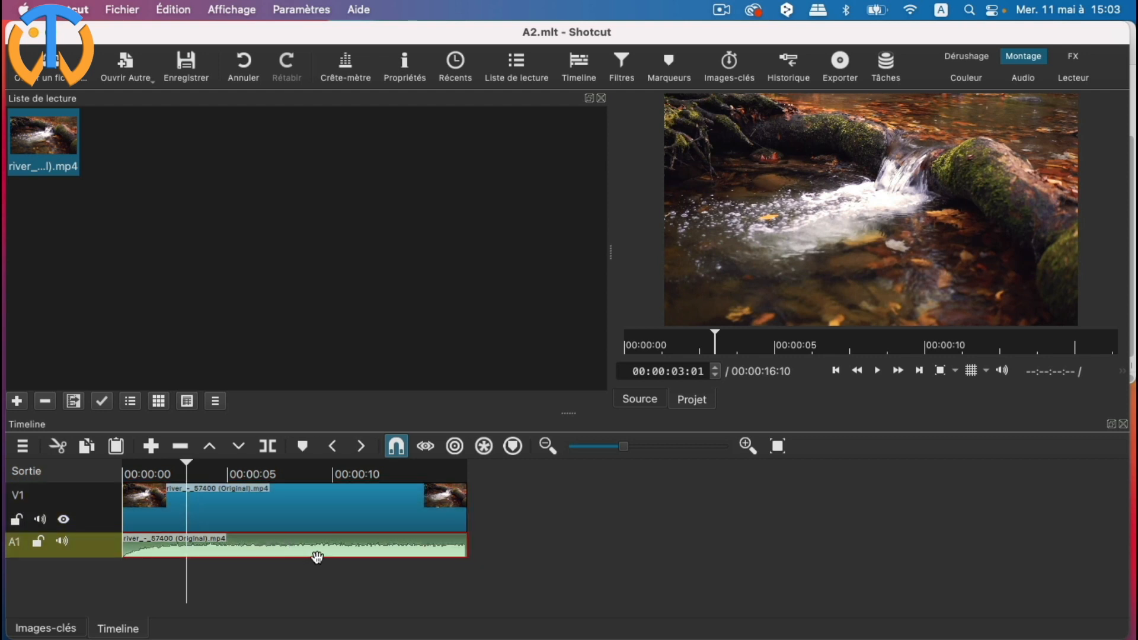
click(626, 79)
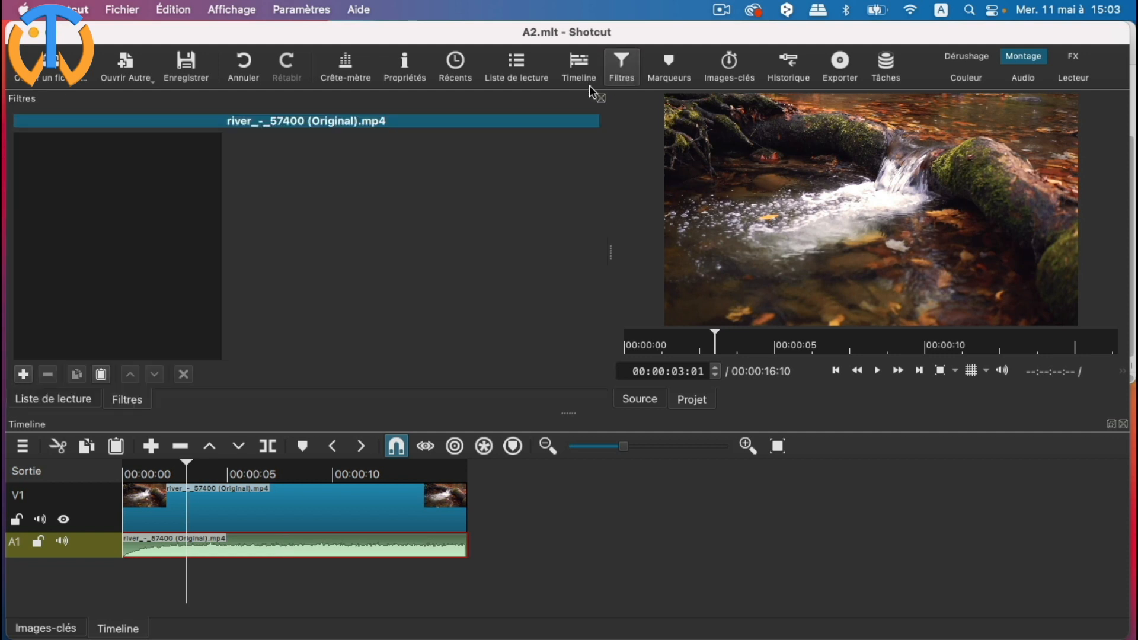
click(23, 374)
scroll(167, 277, down, 1)
scroll(168, 277, up, 1)
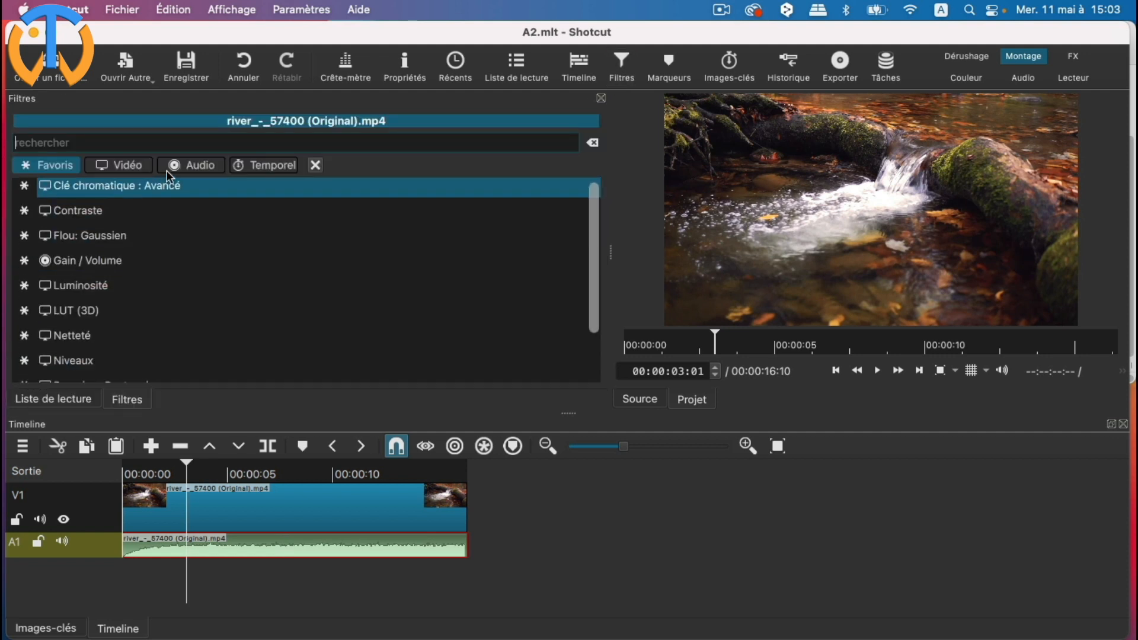
click(206, 164)
scroll(151, 237, down, 10)
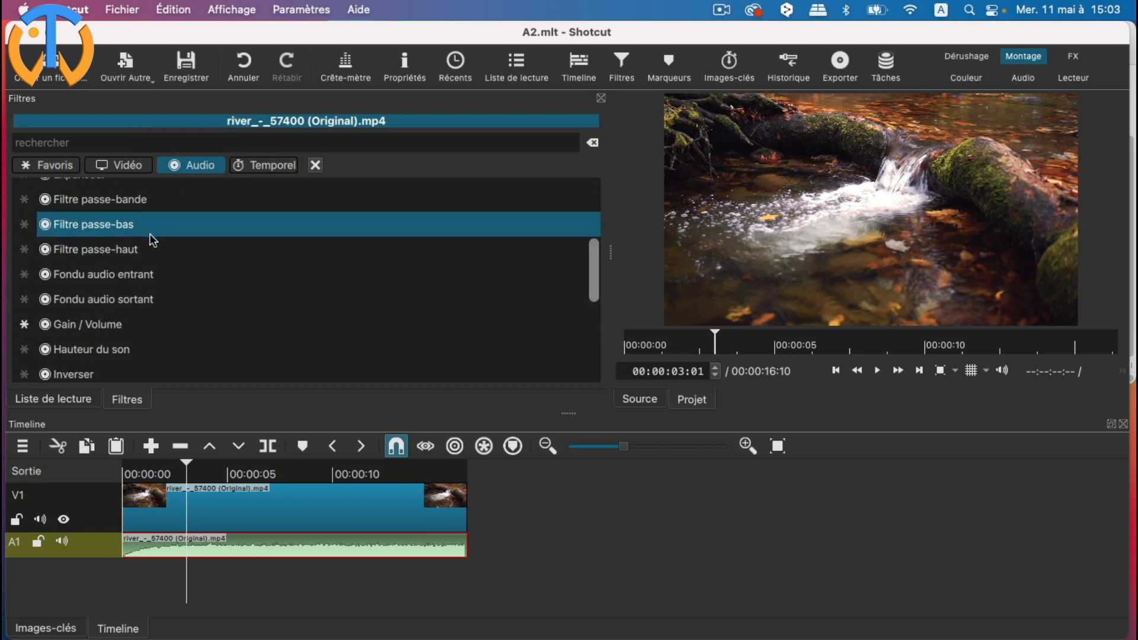
scroll(149, 234, down, 1)
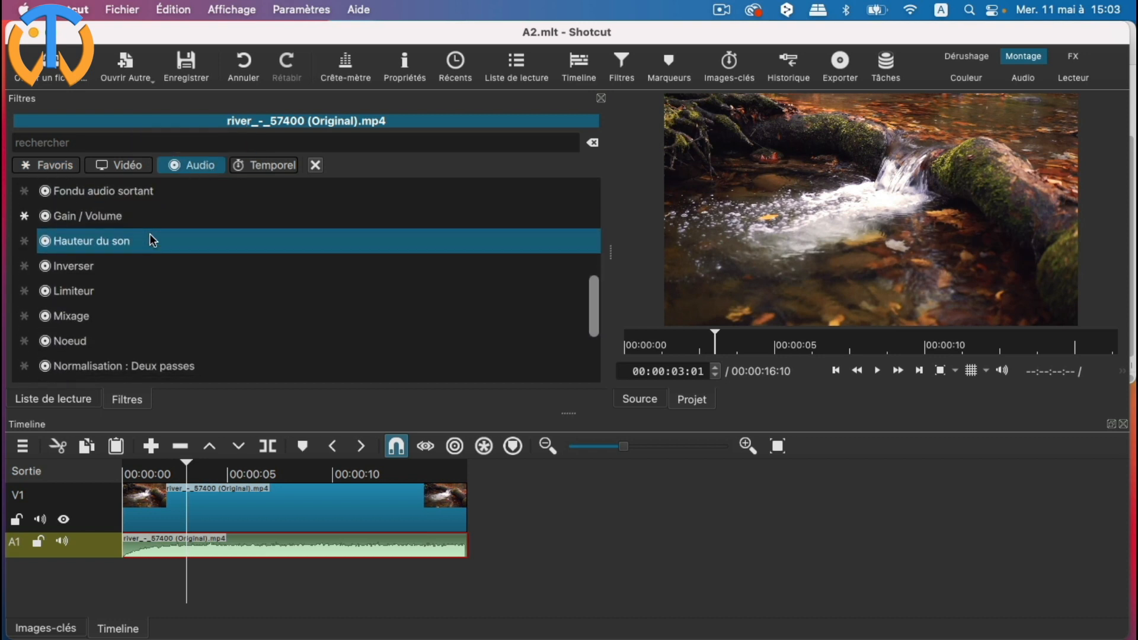
click(103, 219)
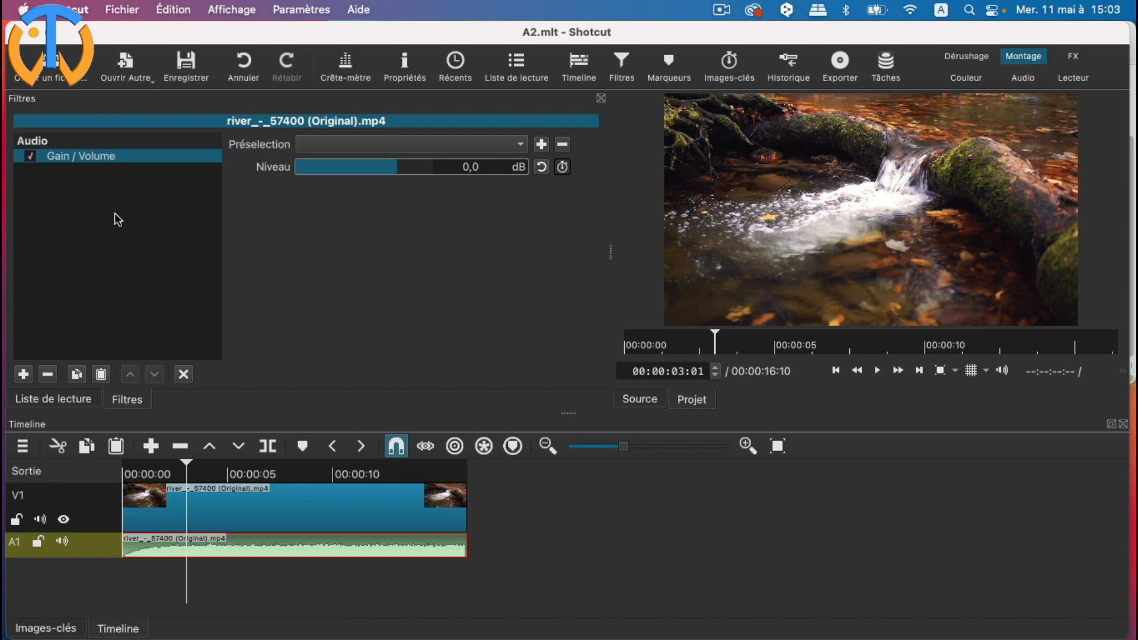
Lower the audio clip's gain level to -25.5 dB and preview the sound up to 00:00:10:00
drag(396, 178, 363, 178)
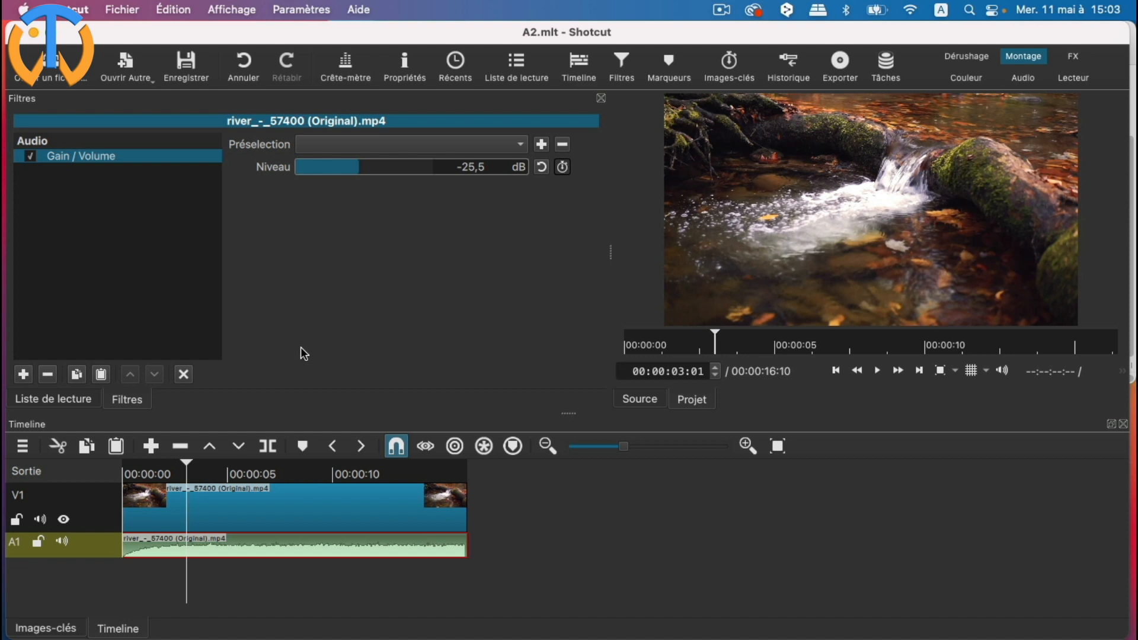
click(878, 371)
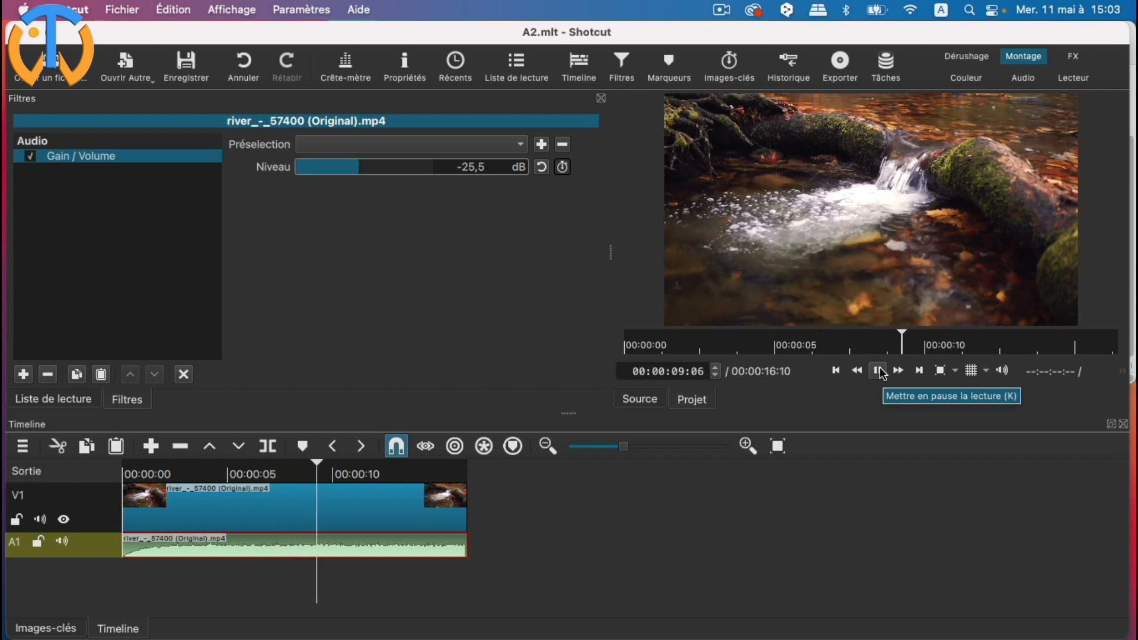
click(878, 371)
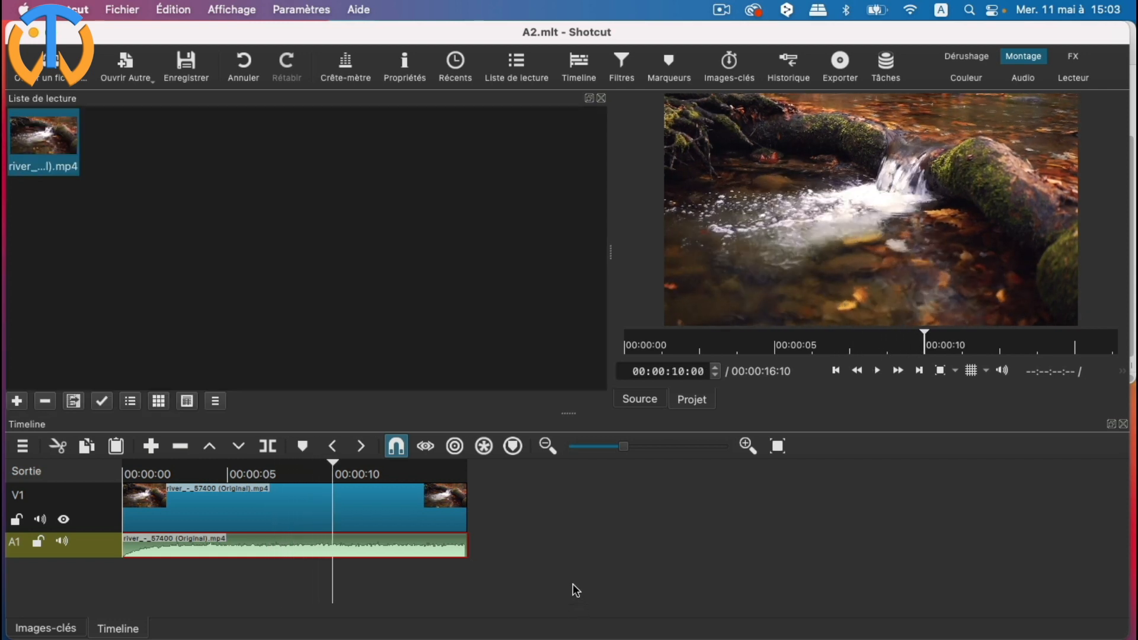
Select the river video clip on track V1, preview it from the beginning and return the playhead to the start
click(314, 501)
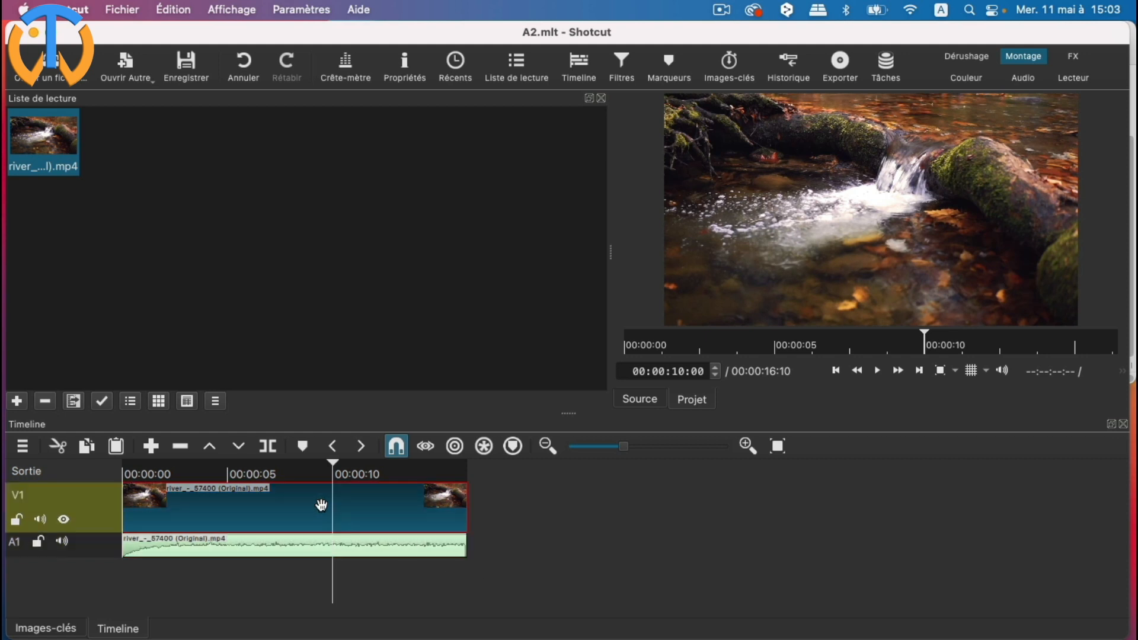
drag(334, 469, 103, 472)
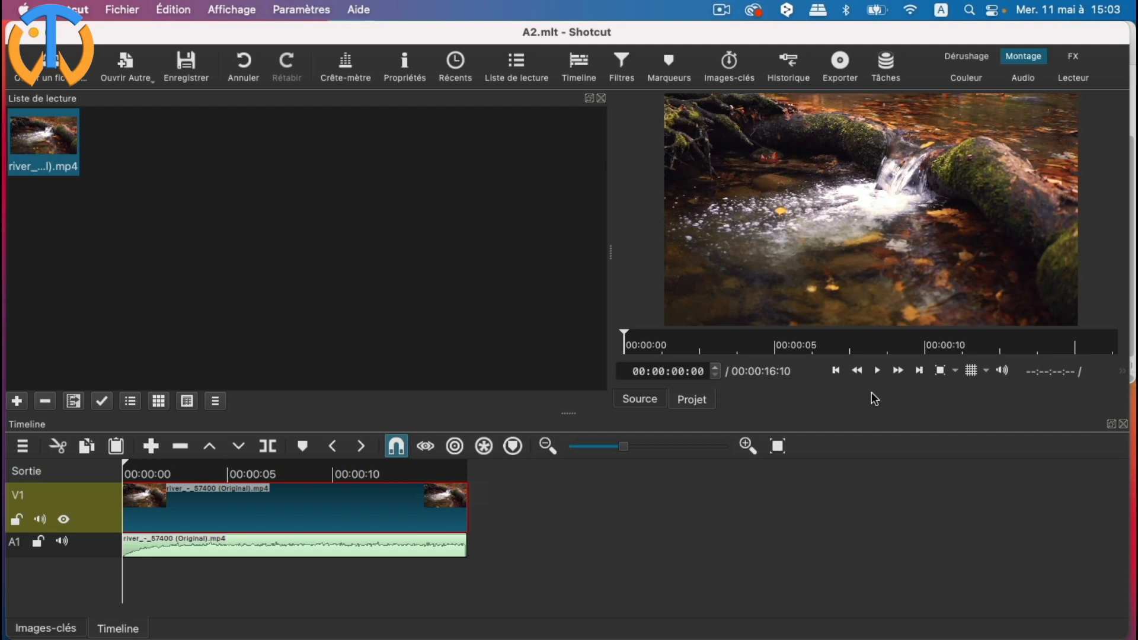
click(877, 370)
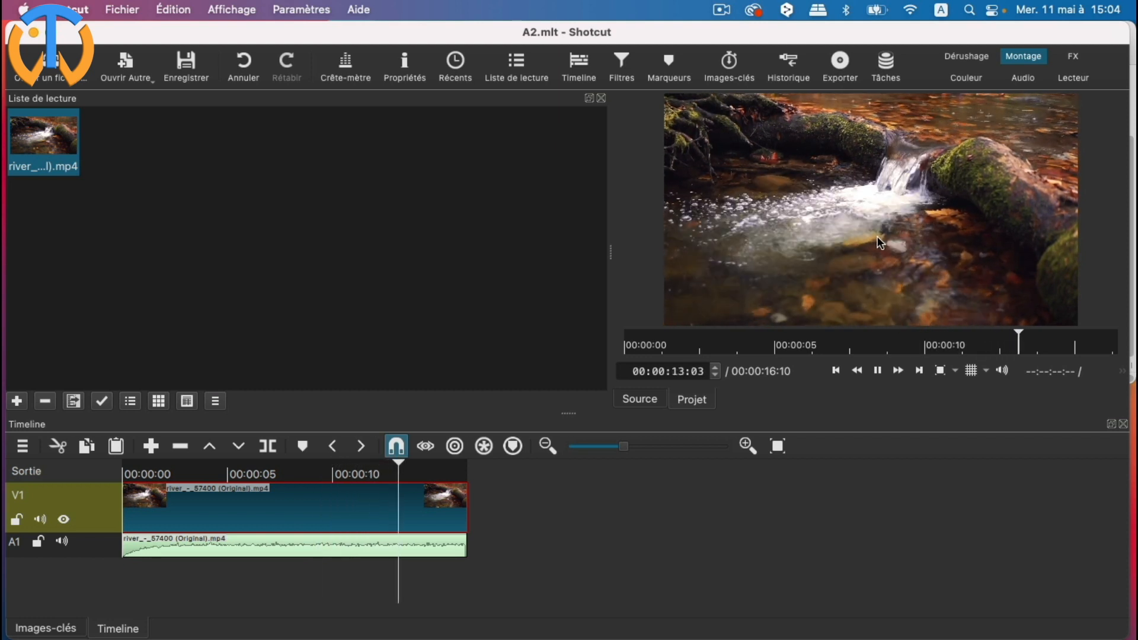
key(space)
drag(409, 473, 124, 474)
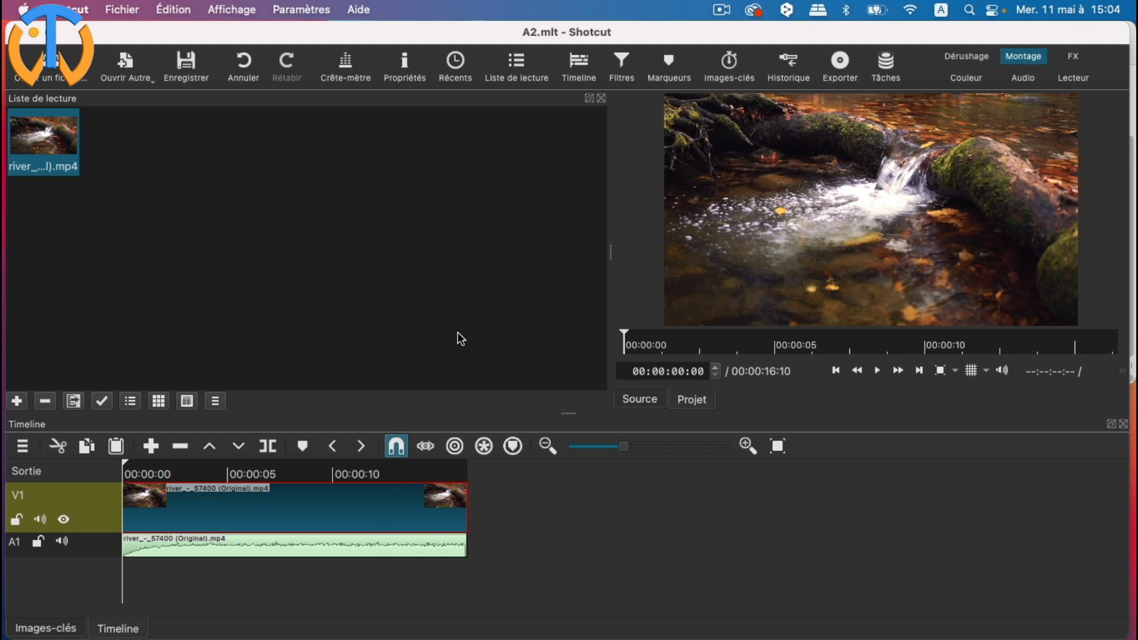
Browse the audio, video and favourite filters and add Taille, Position & Rotation to the river video clip
click(627, 68)
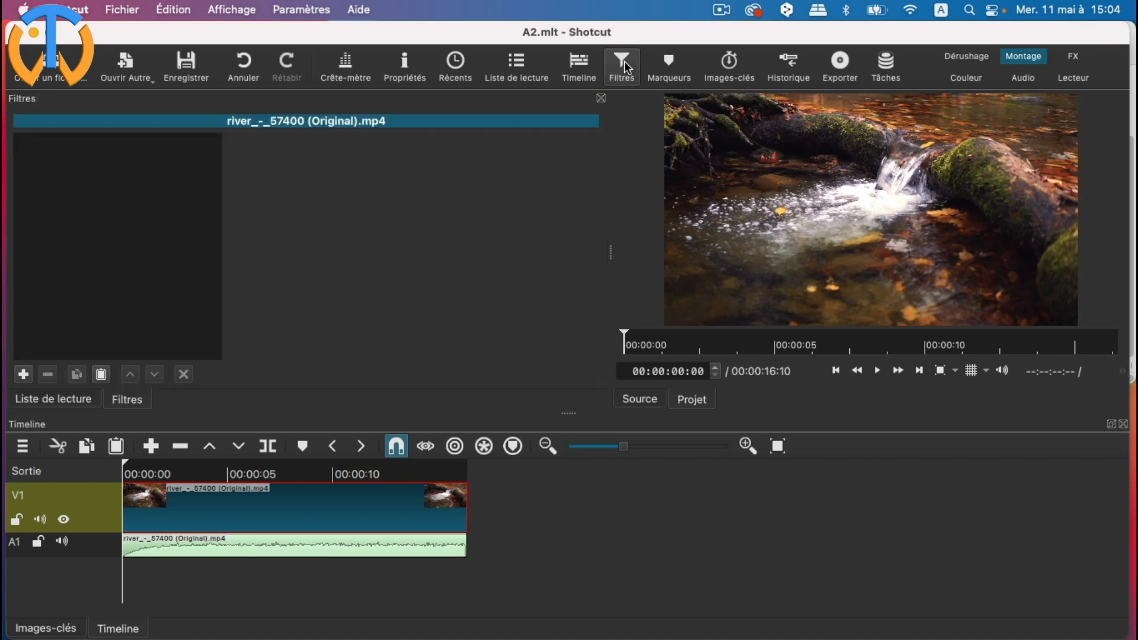
click(23, 374)
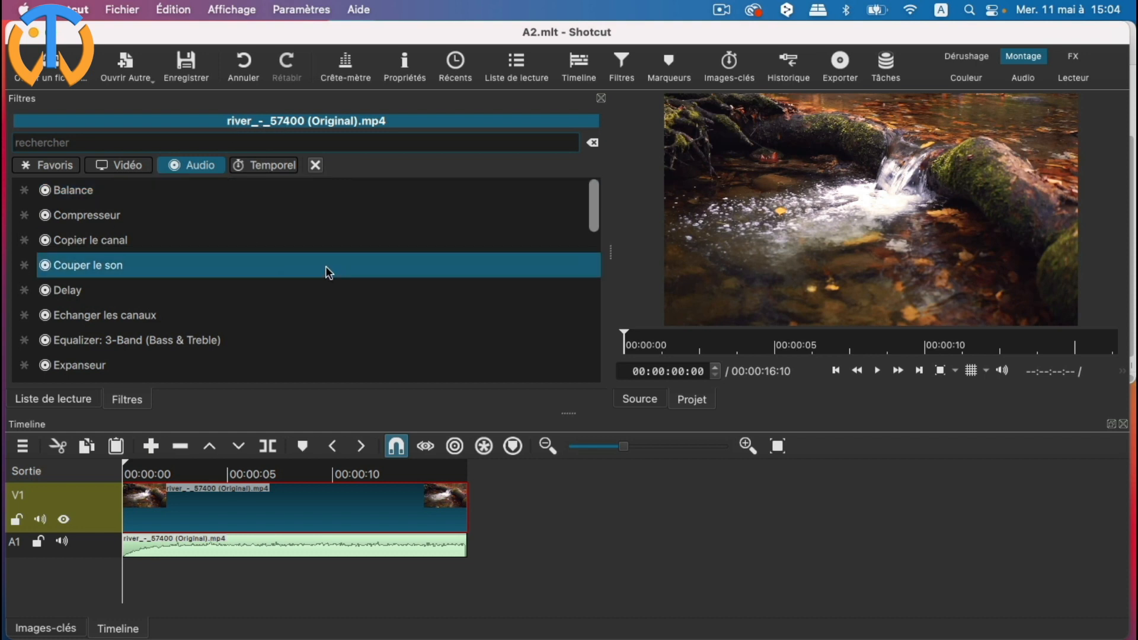
click(130, 166)
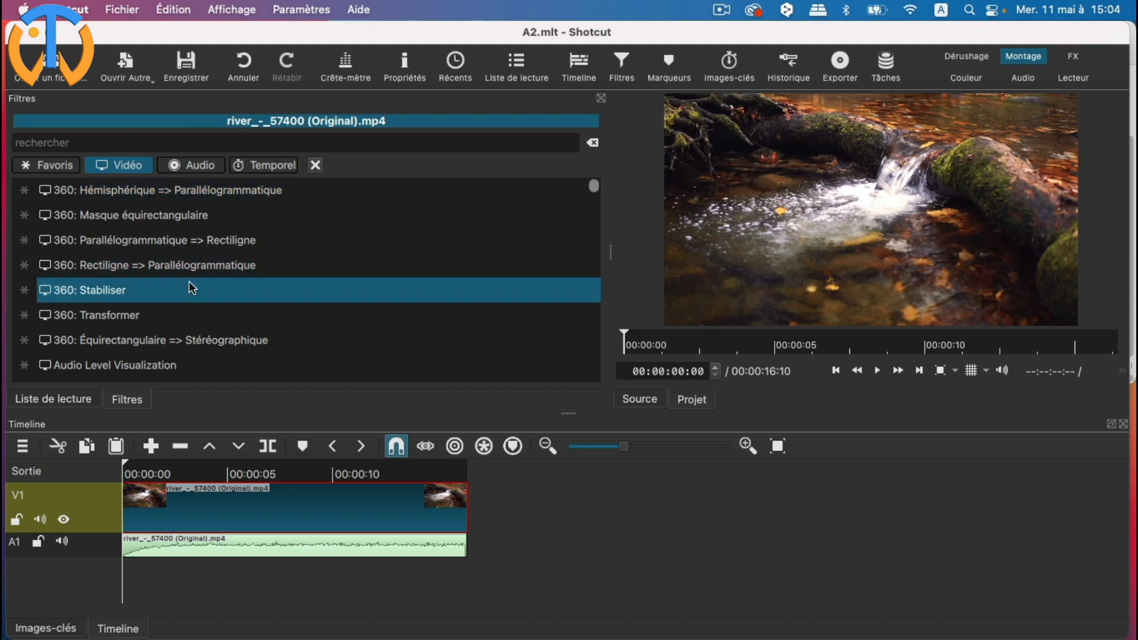
scroll(191, 286, down, 5)
scroll(190, 286, up, 5)
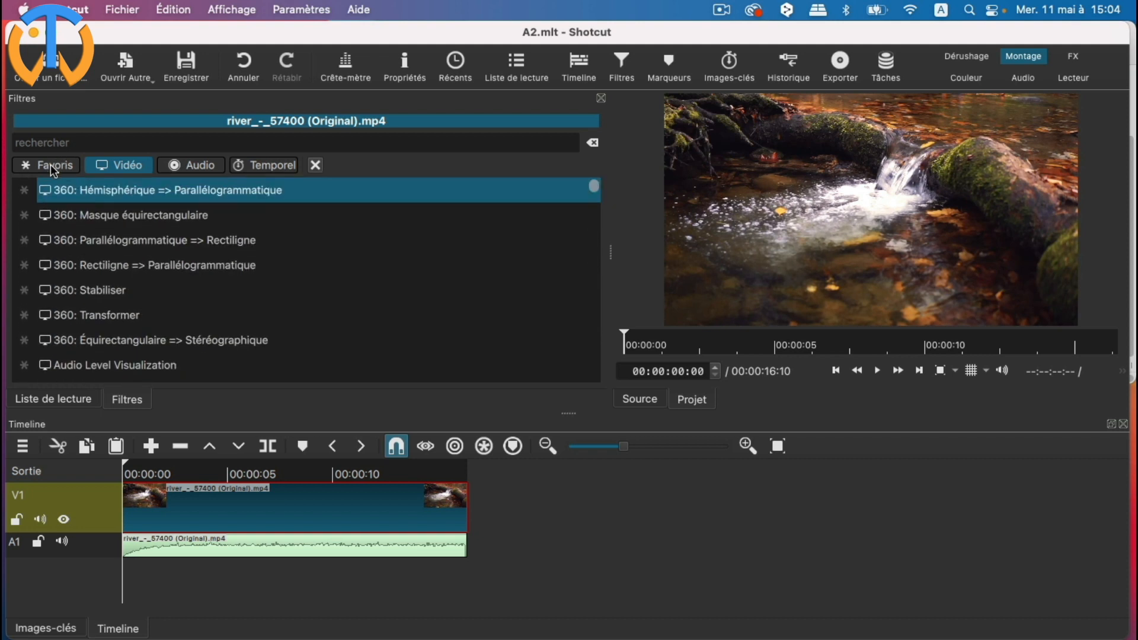
click(51, 165)
scroll(94, 233, down, 3)
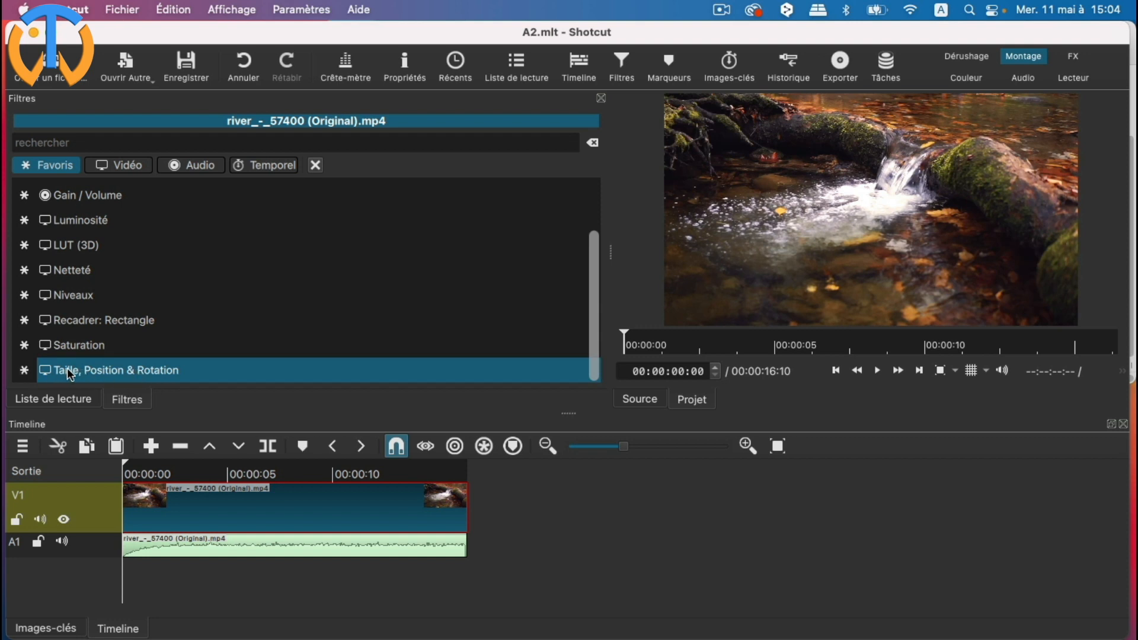
click(121, 370)
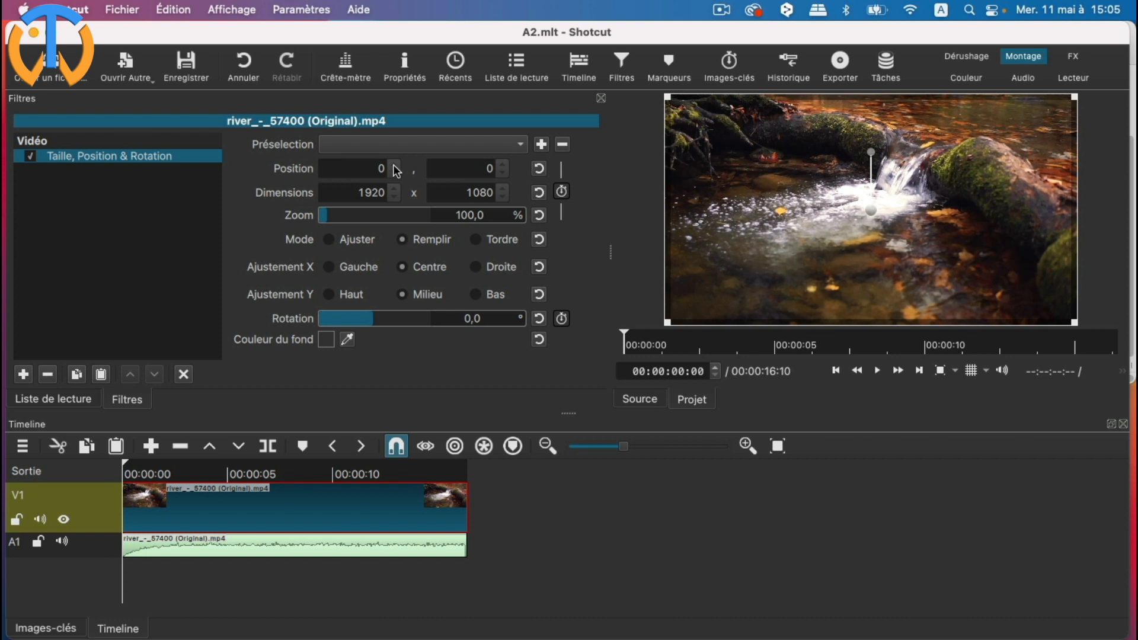
Try a horizontal position of 49 and a rotation of -15.6° on the river clip, resetting each to 0
scroll(396, 169, up, 18)
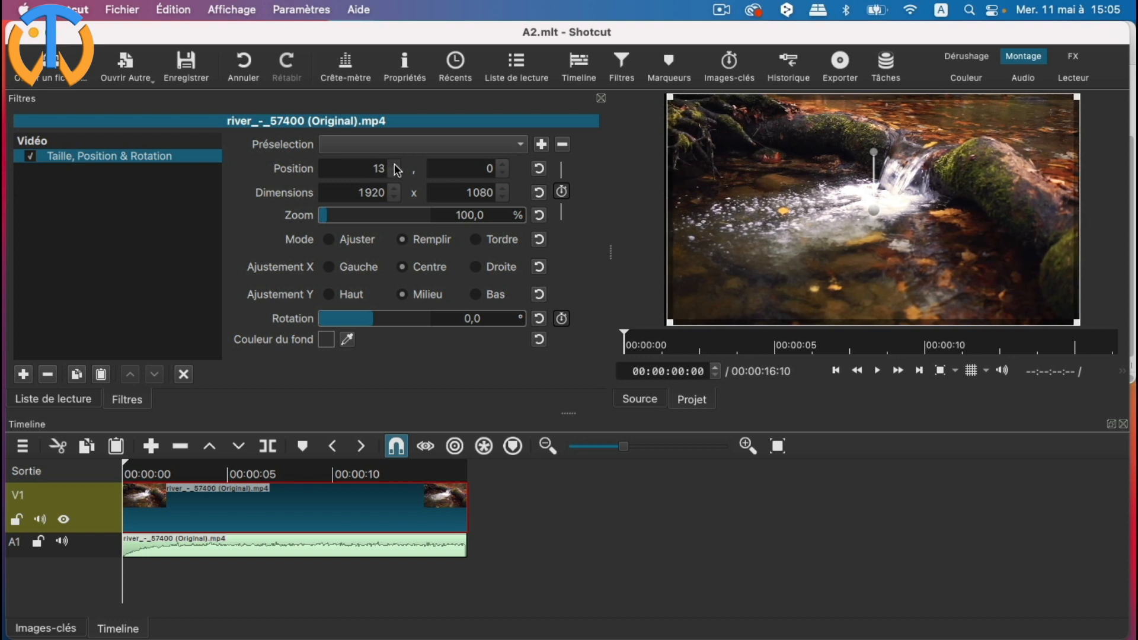
scroll(397, 170, up, 20)
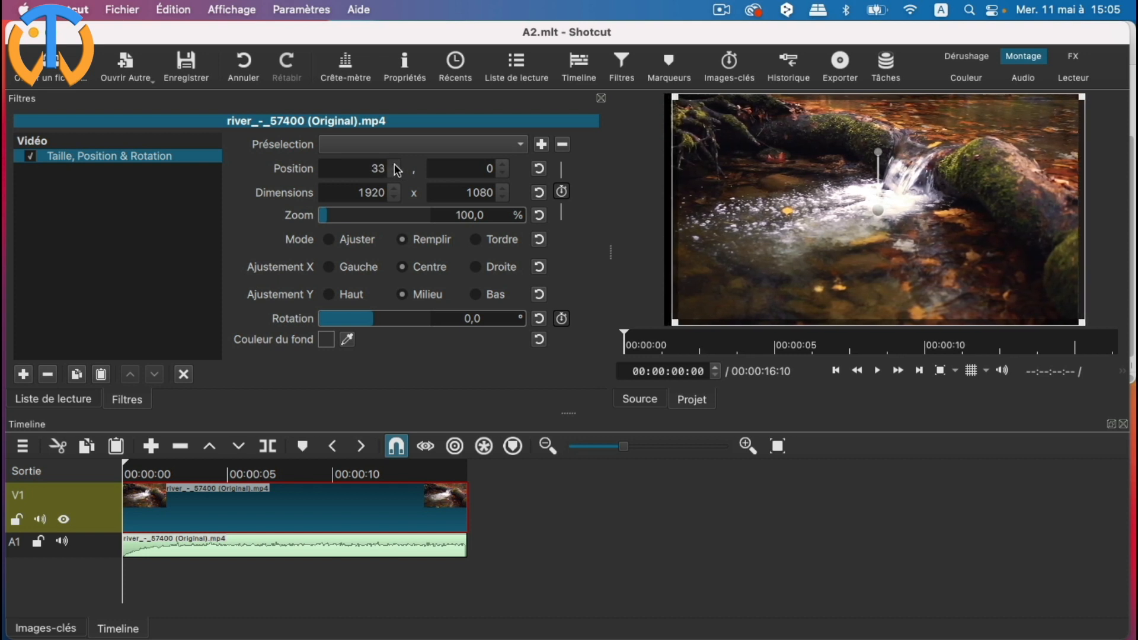
scroll(397, 170, up, 11)
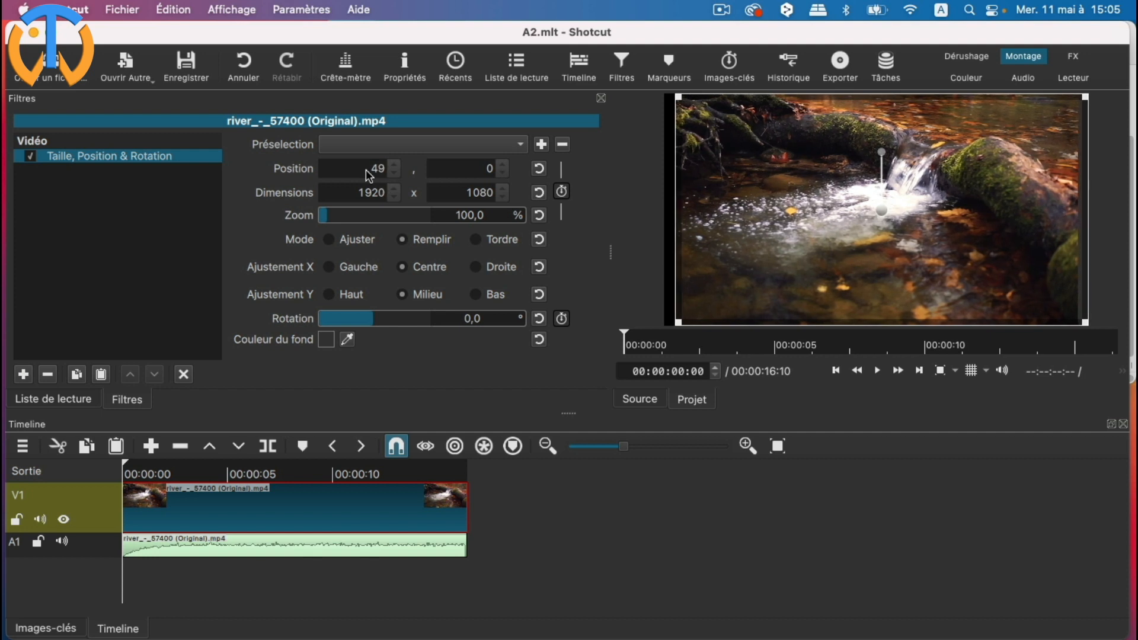
click(540, 169)
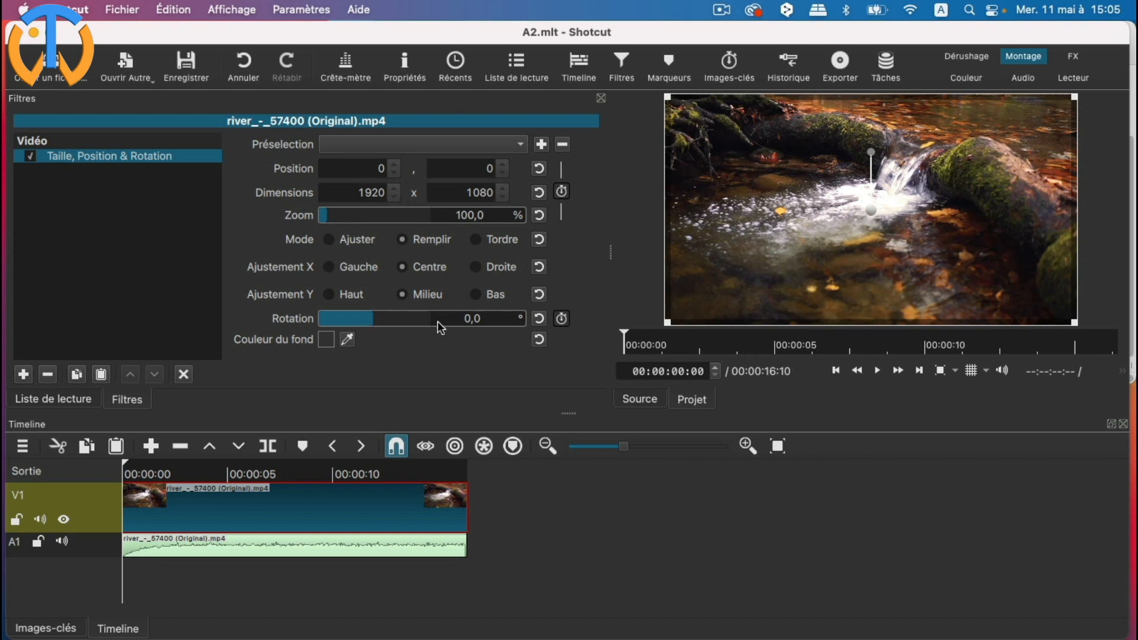
mouse_move(368, 322)
mouse_down()
mouse_move(380, 324)
mouse_move(372, 319)
mouse_up()
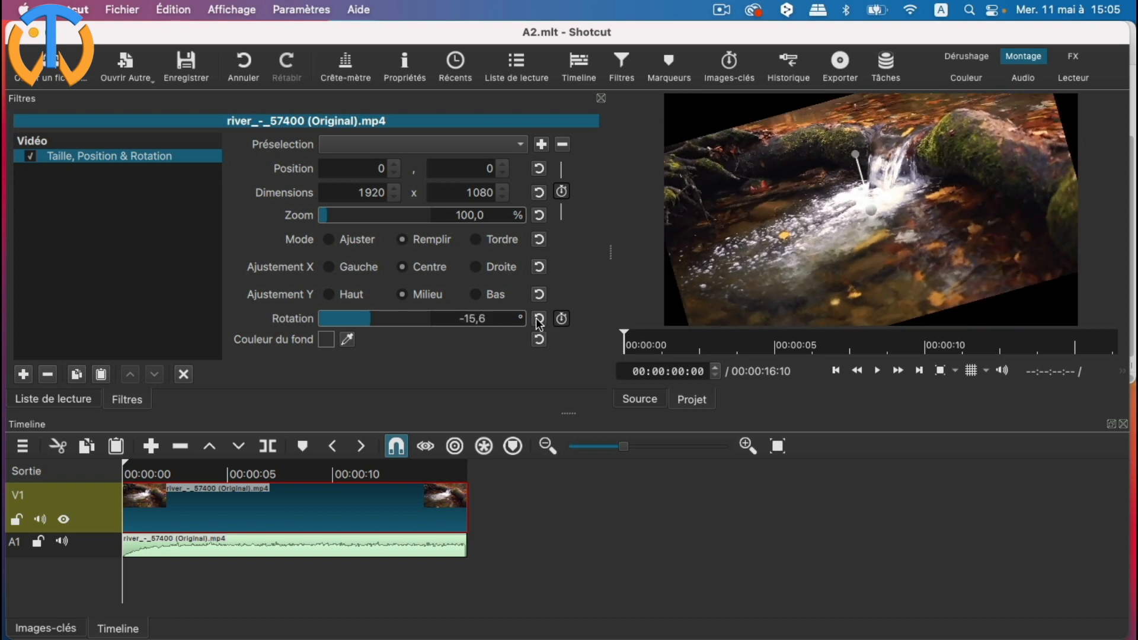
click(539, 319)
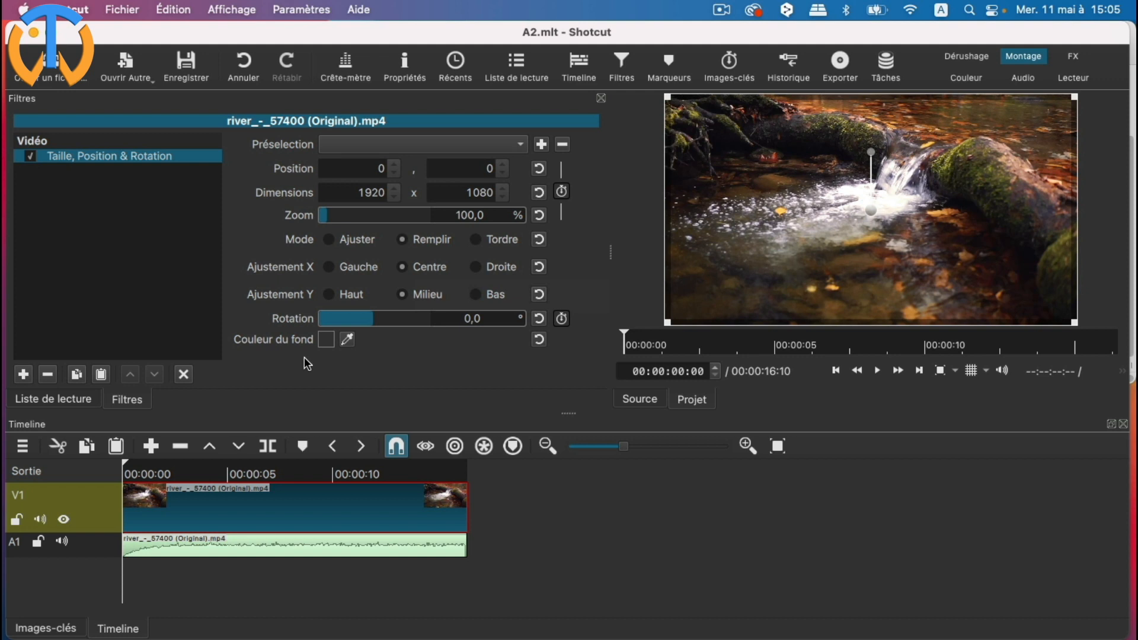
Play the clip to 00:00:03:02 and enable keyframes there for the filter's size and position
click(562, 193)
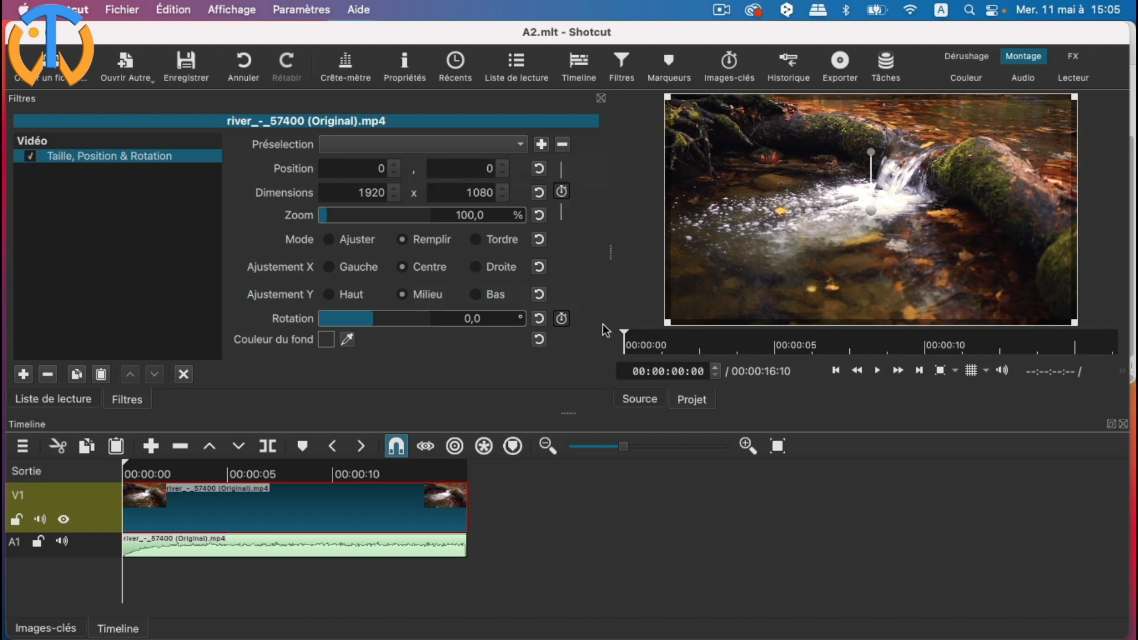
click(562, 320)
click(877, 372)
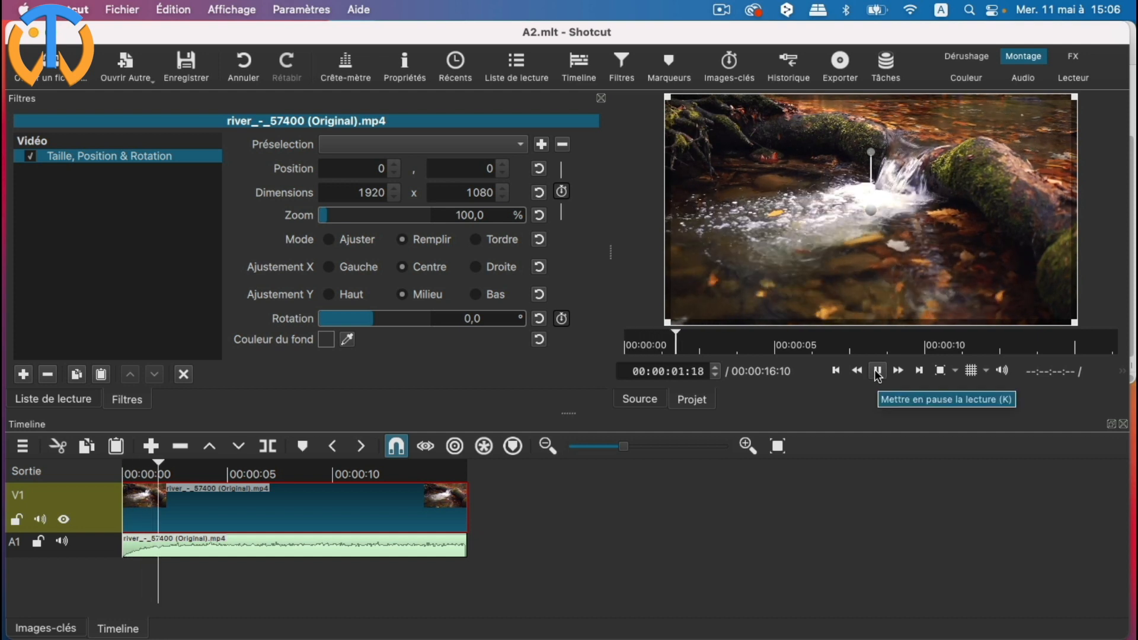
click(878, 372)
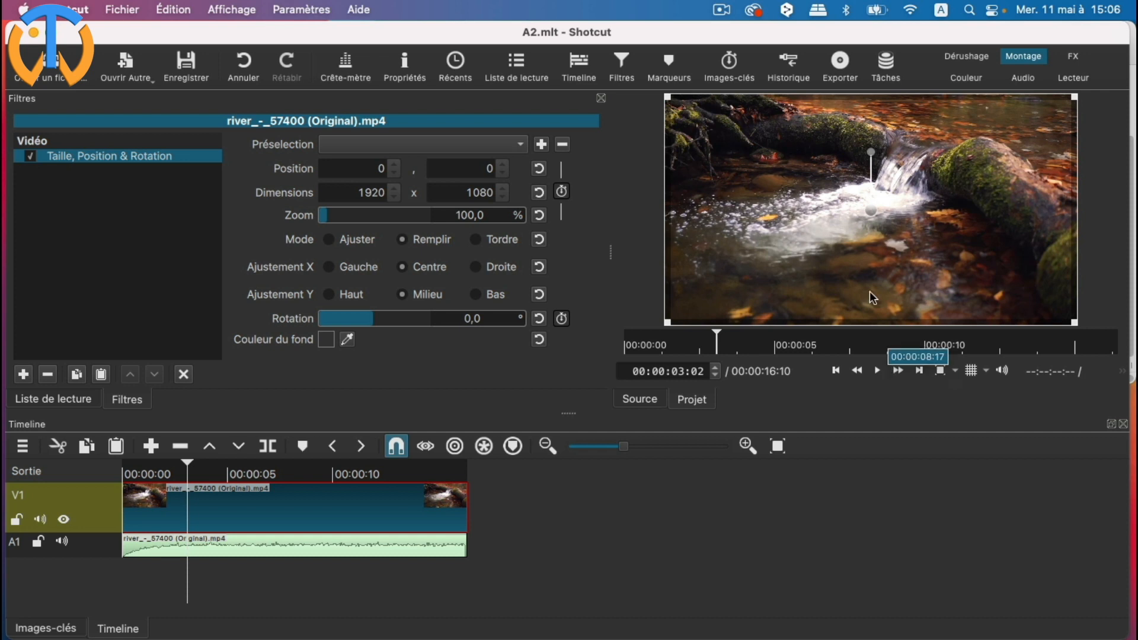
click(562, 192)
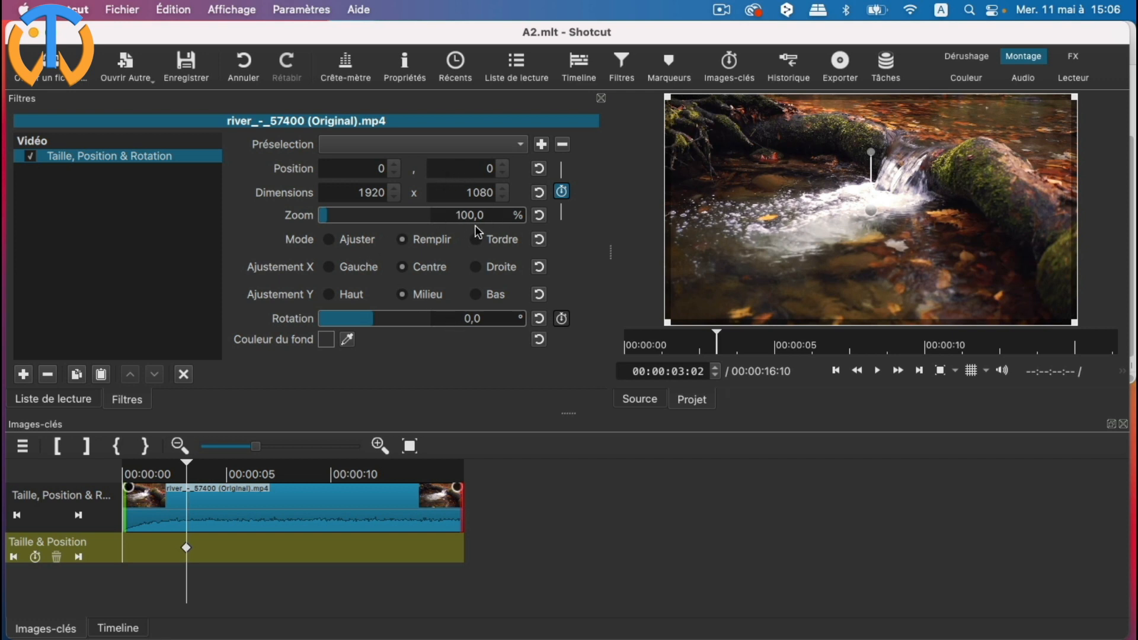
Add a second size and position keyframe at 00:00:10:00 and set the zoom there to about 123%
click(878, 374)
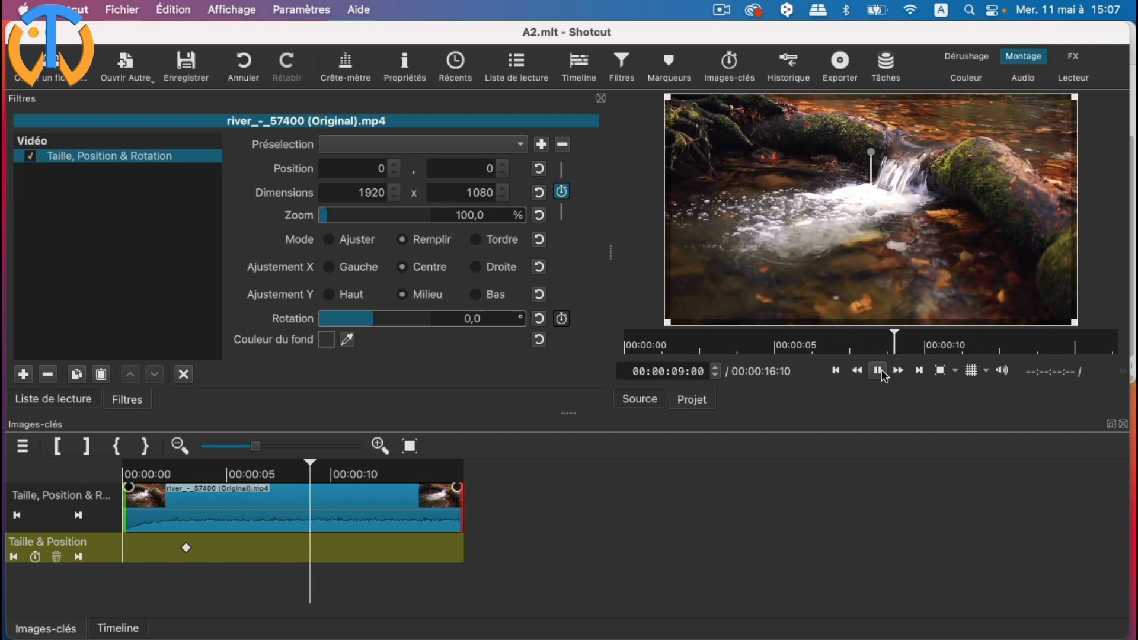
click(883, 373)
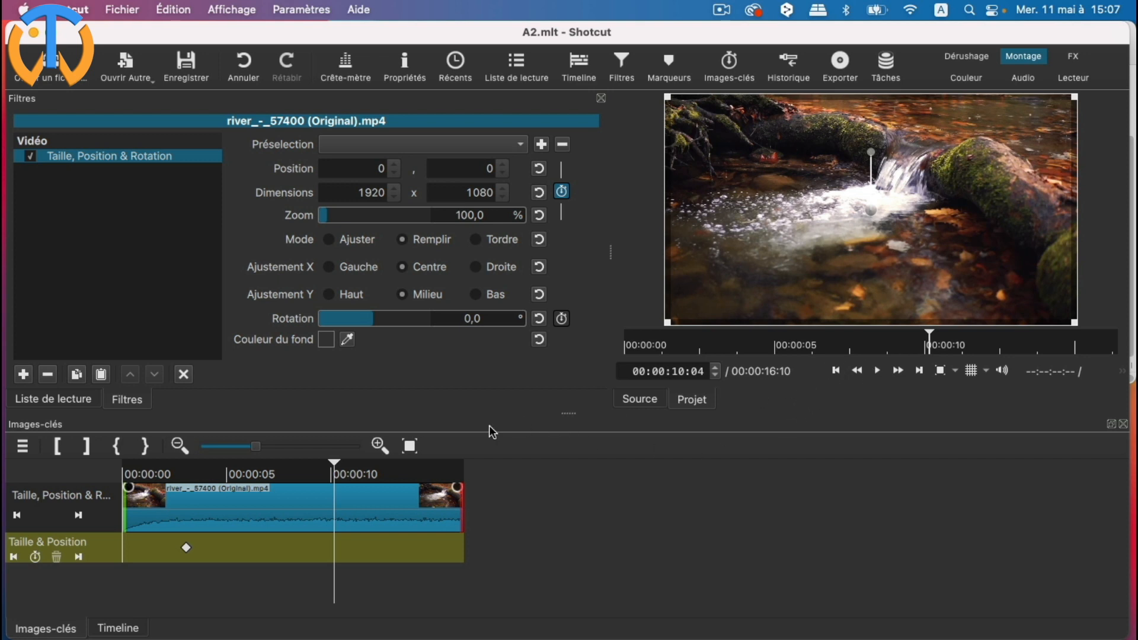
click(339, 467)
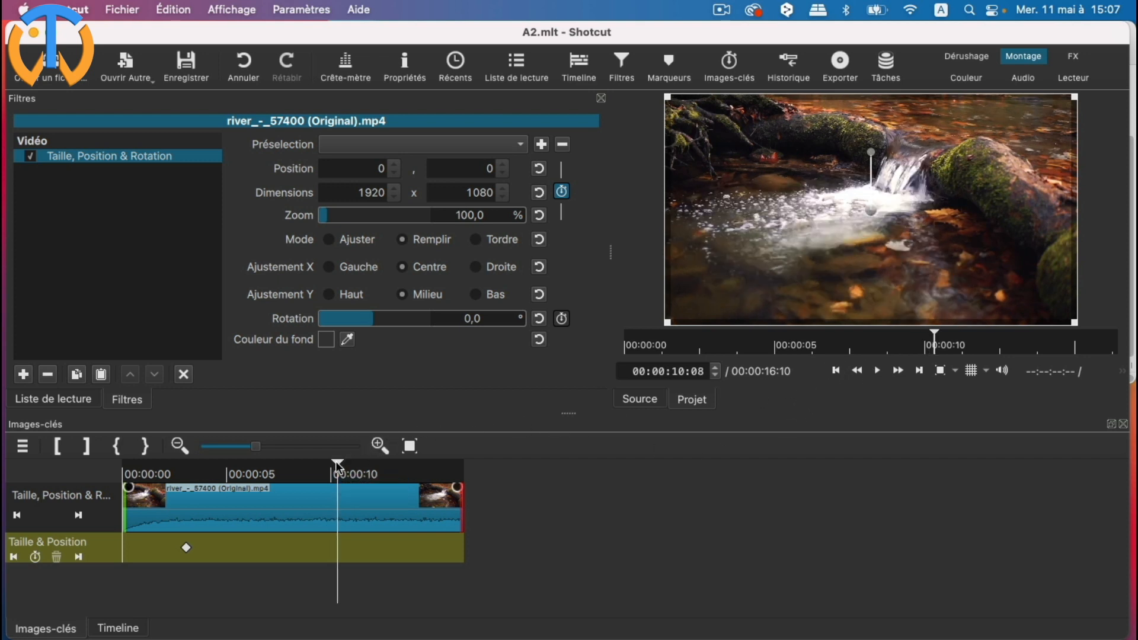
click(331, 558)
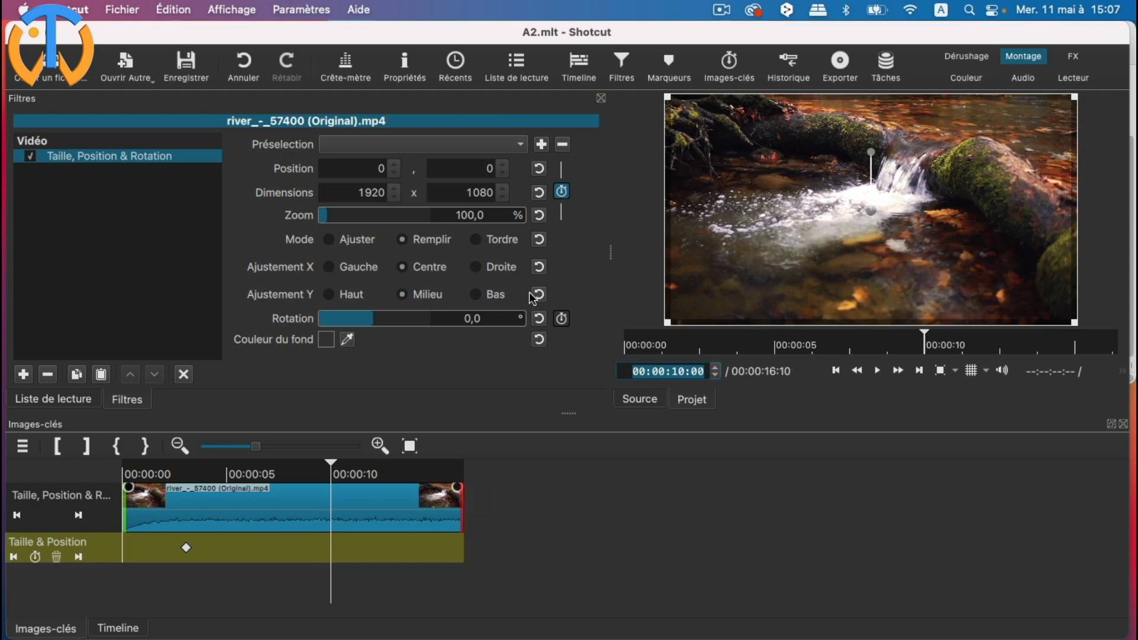
click(36, 557)
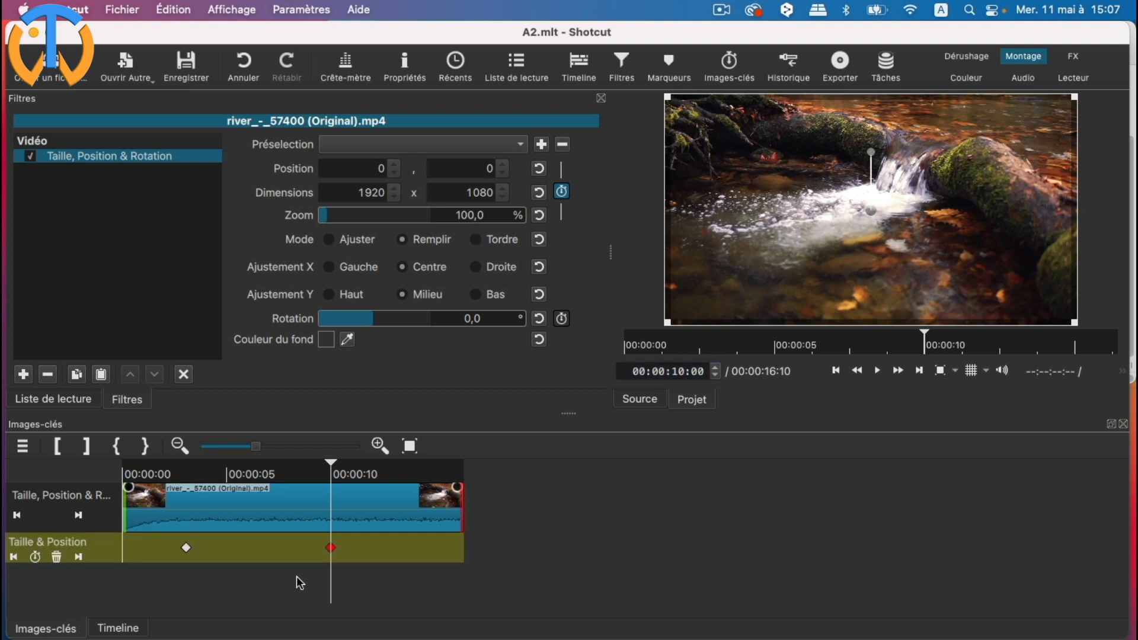
mouse_move(332, 554)
drag(327, 220, 332, 220)
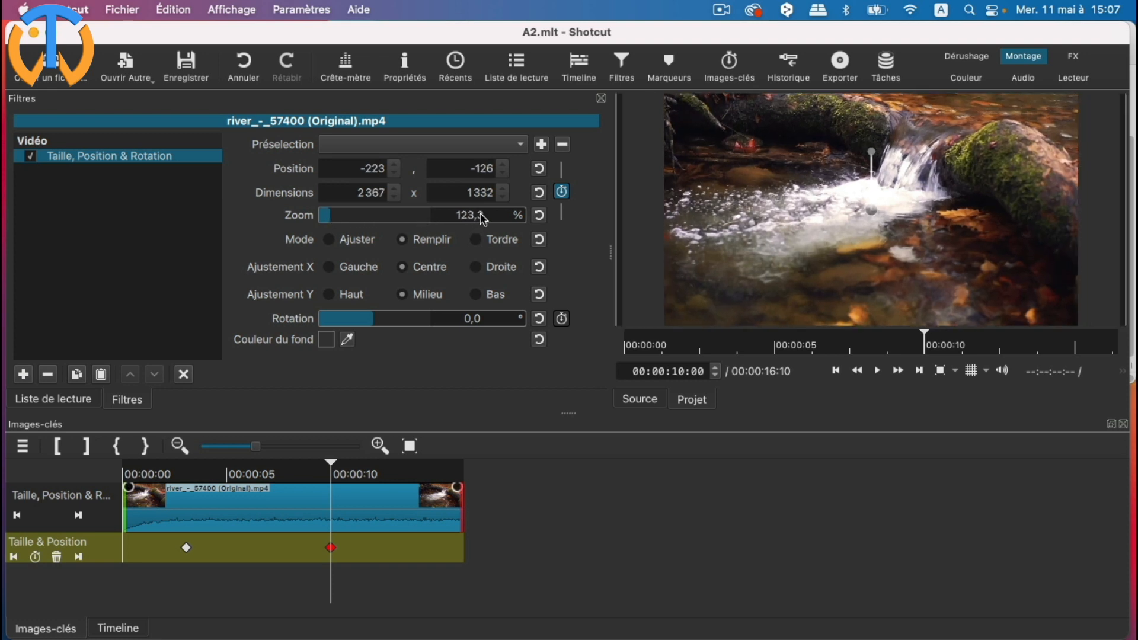
Set the zoom to 125% at the 00:00:10:00 keyframe and reposition the river image to about -225, -27
drag(484, 219, 447, 220)
text(125)
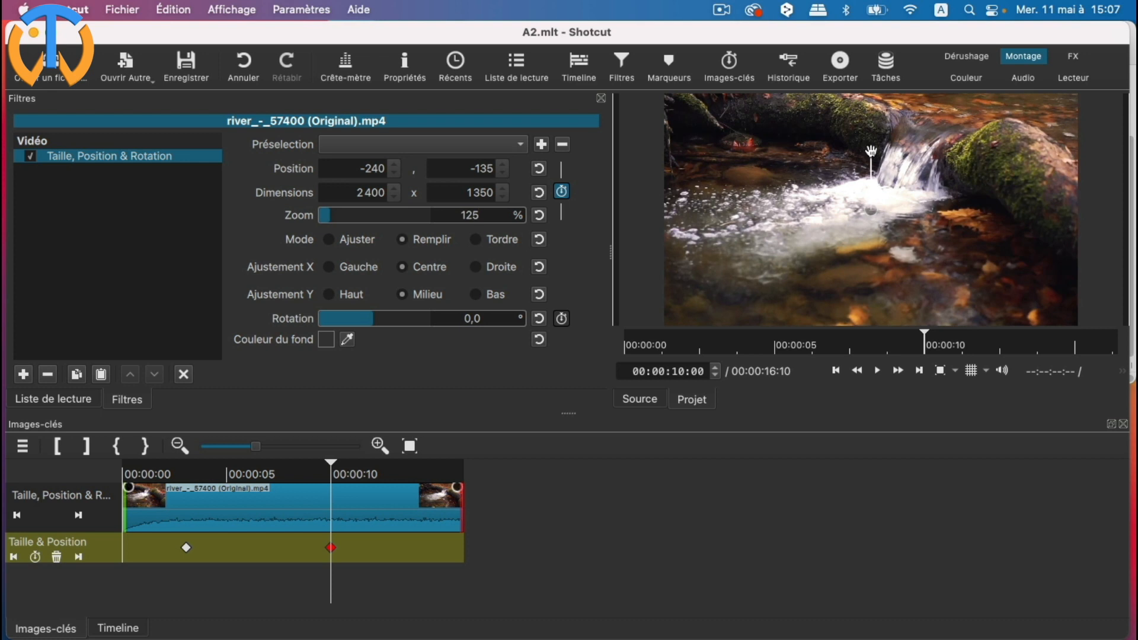
key(Return)
drag(867, 220, 868, 254)
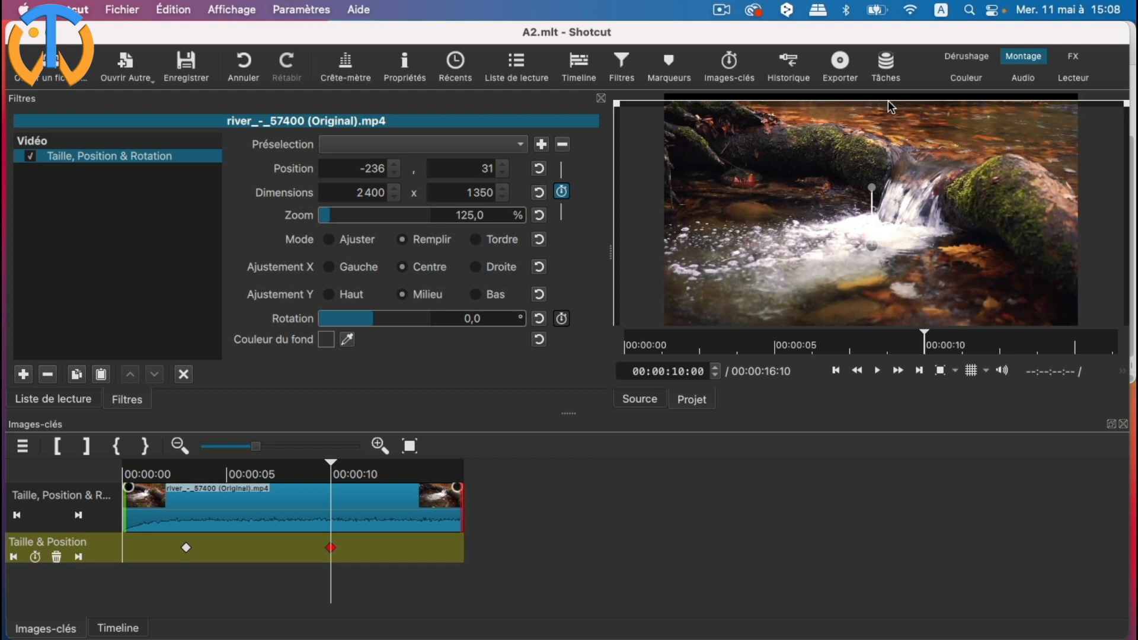
drag(874, 240, 876, 222)
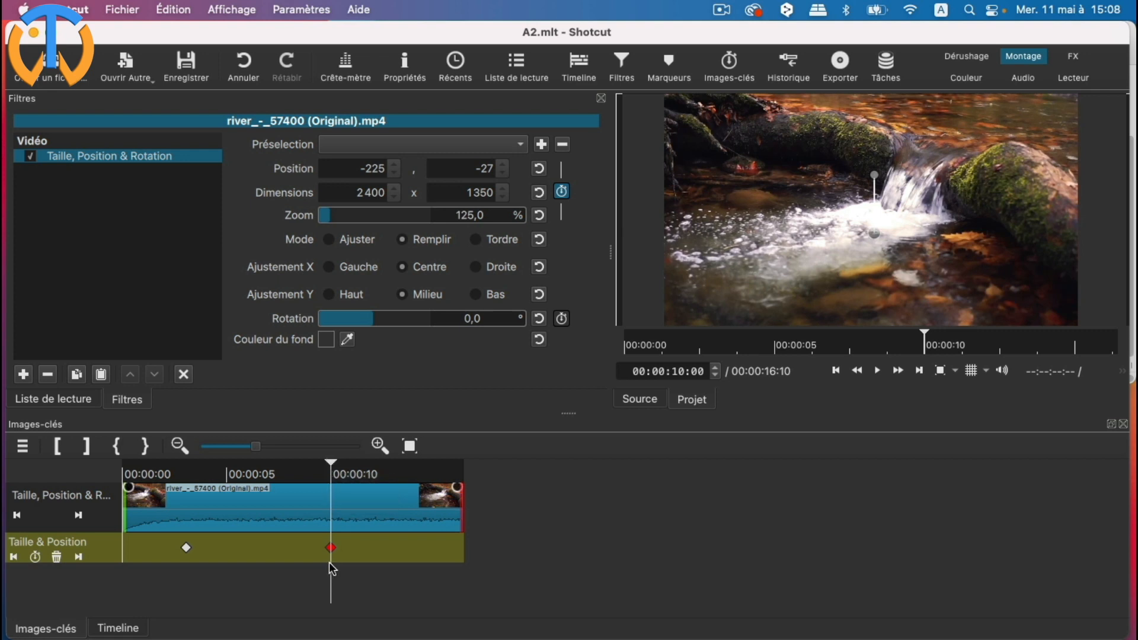
Return to the first keyframe and the clip start, and play the zoom animation through to review it
click(14, 557)
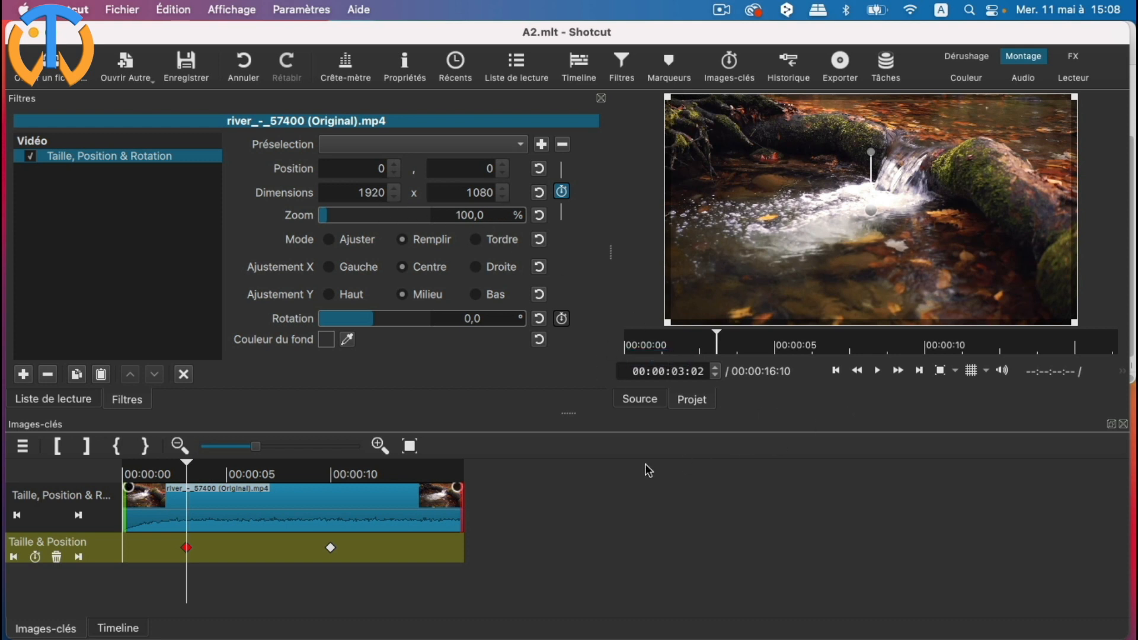
drag(187, 462, 114, 468)
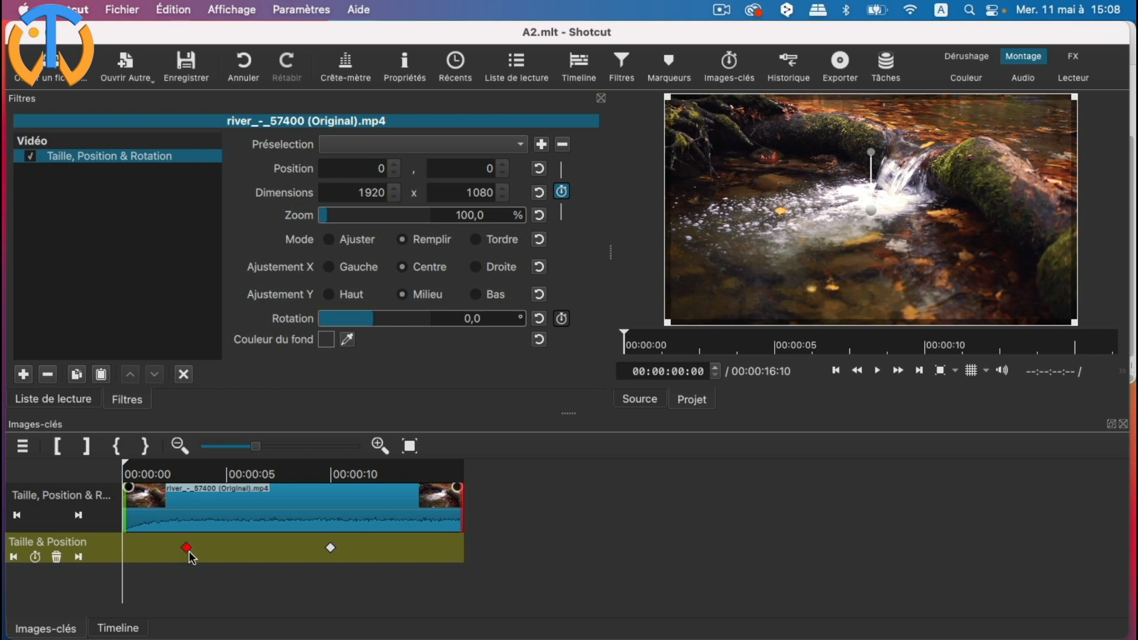
click(877, 371)
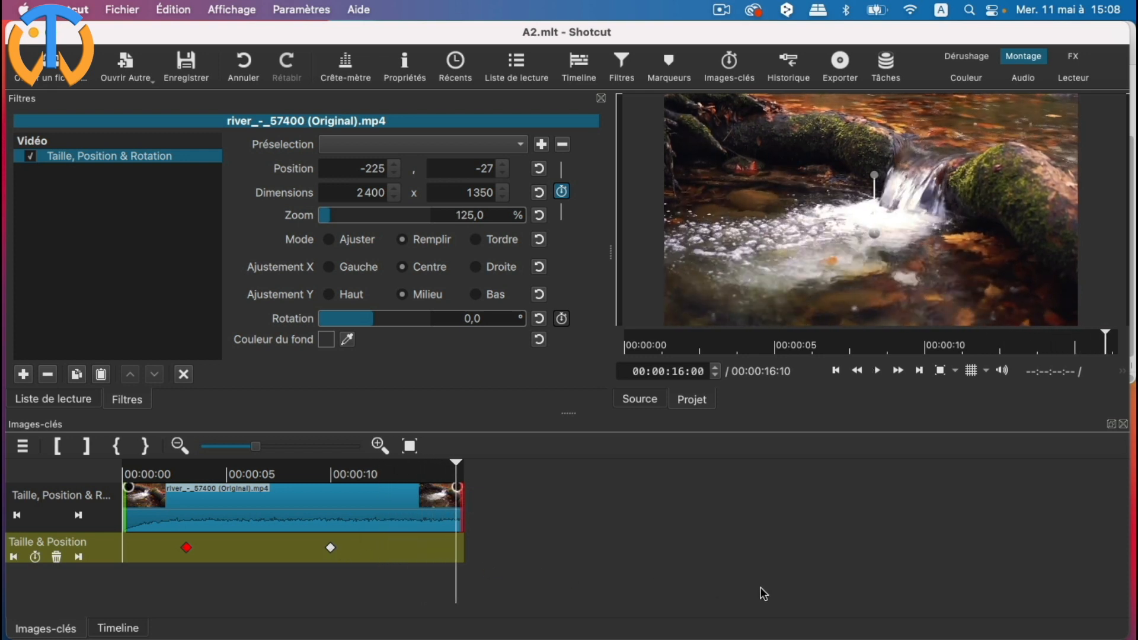
drag(459, 464, 318, 463)
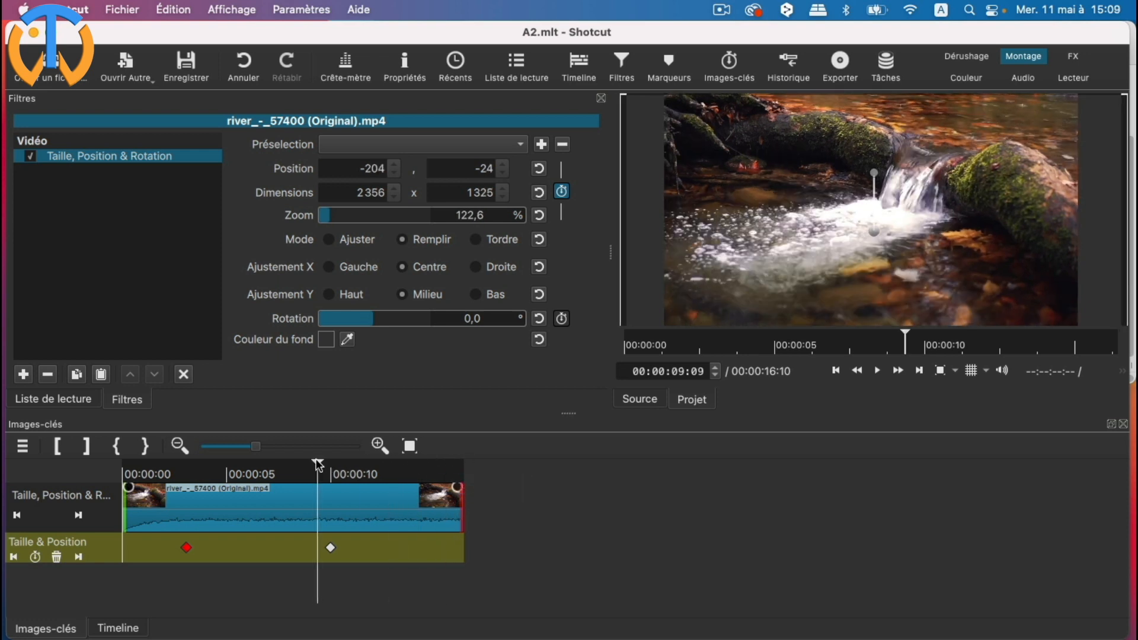
Add size and position keyframes at 00:00:12:00 and 00:00:16:08, resetting the last one to position 0, 0 and dimensions 1920 x 1080
click(78, 557)
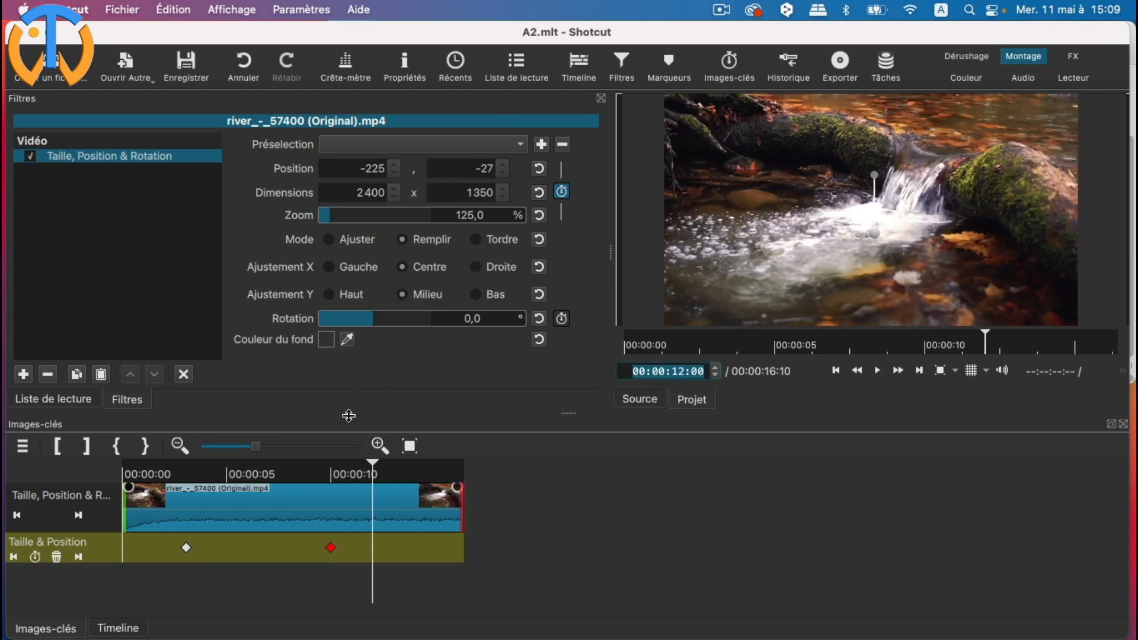
click(35, 556)
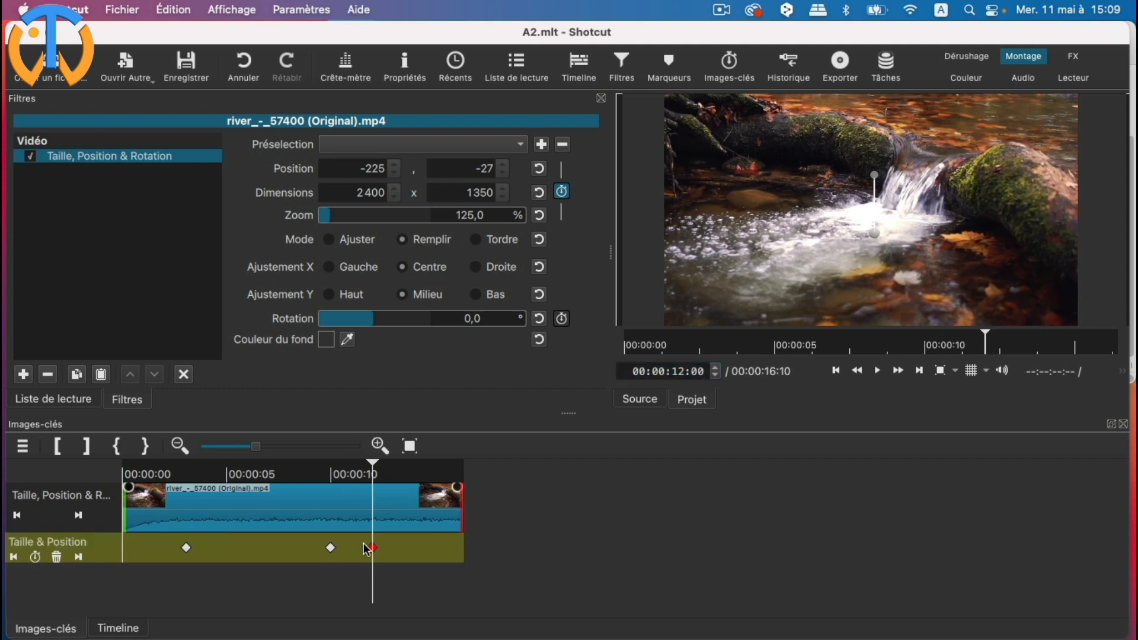
drag(379, 467, 463, 467)
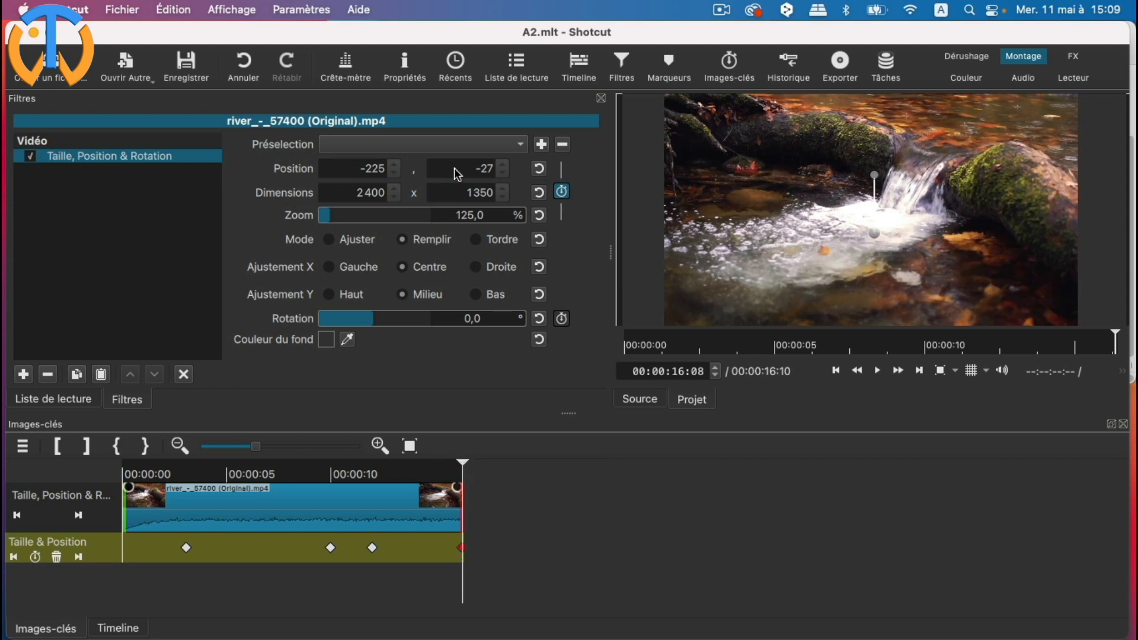
click(540, 170)
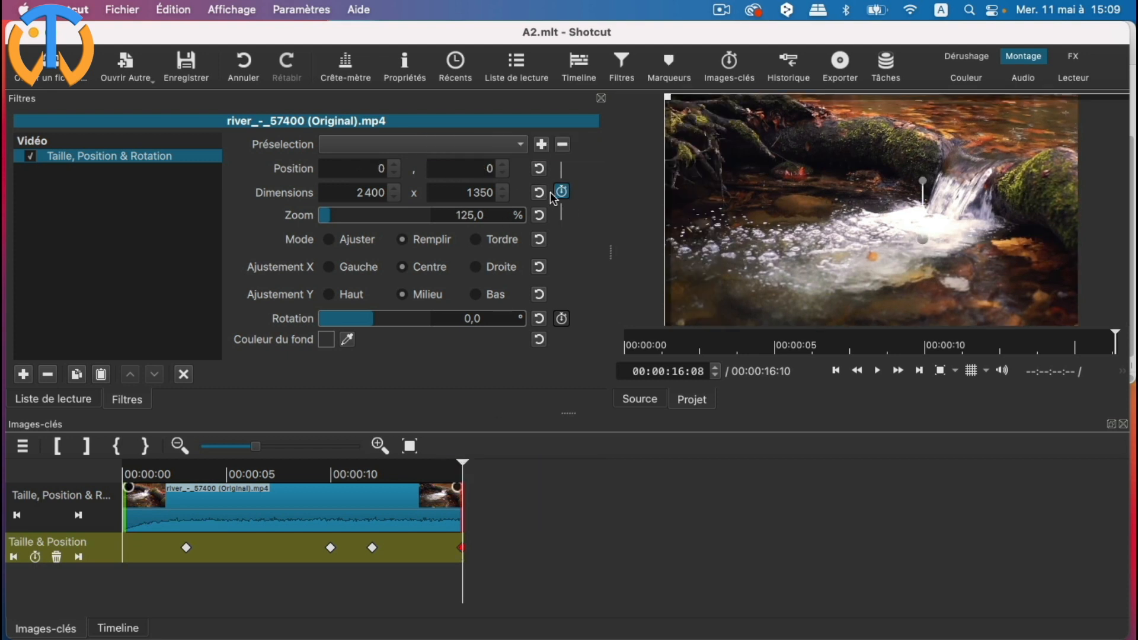
click(539, 194)
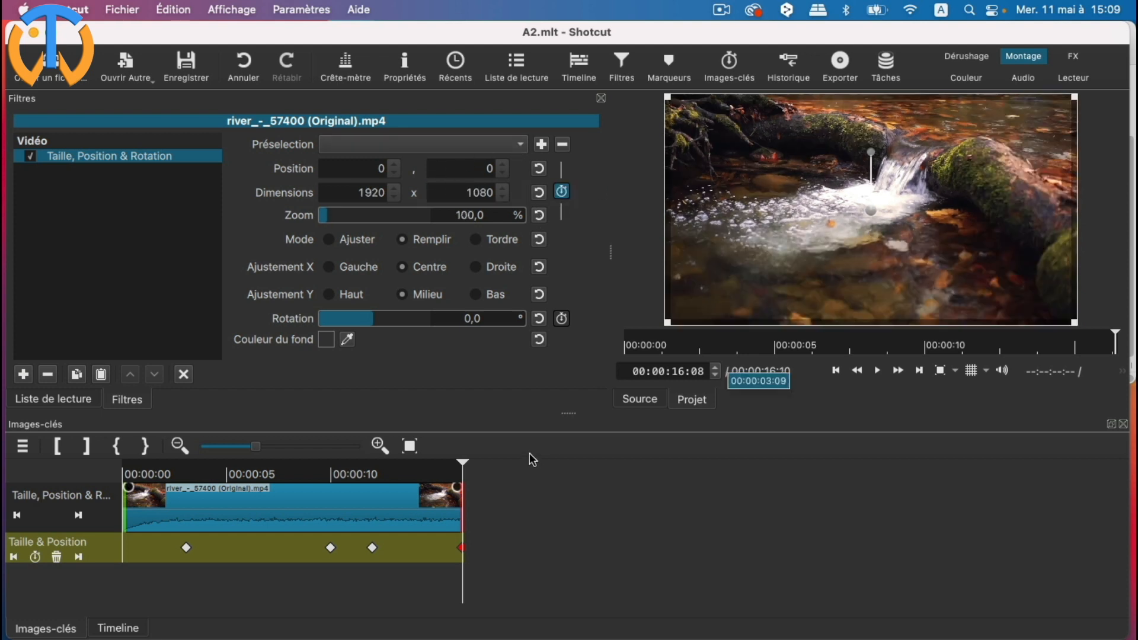
Play the clip from the start to review the zoom in, hold and zoom out across the four keyframes
drag(462, 460, 103, 465)
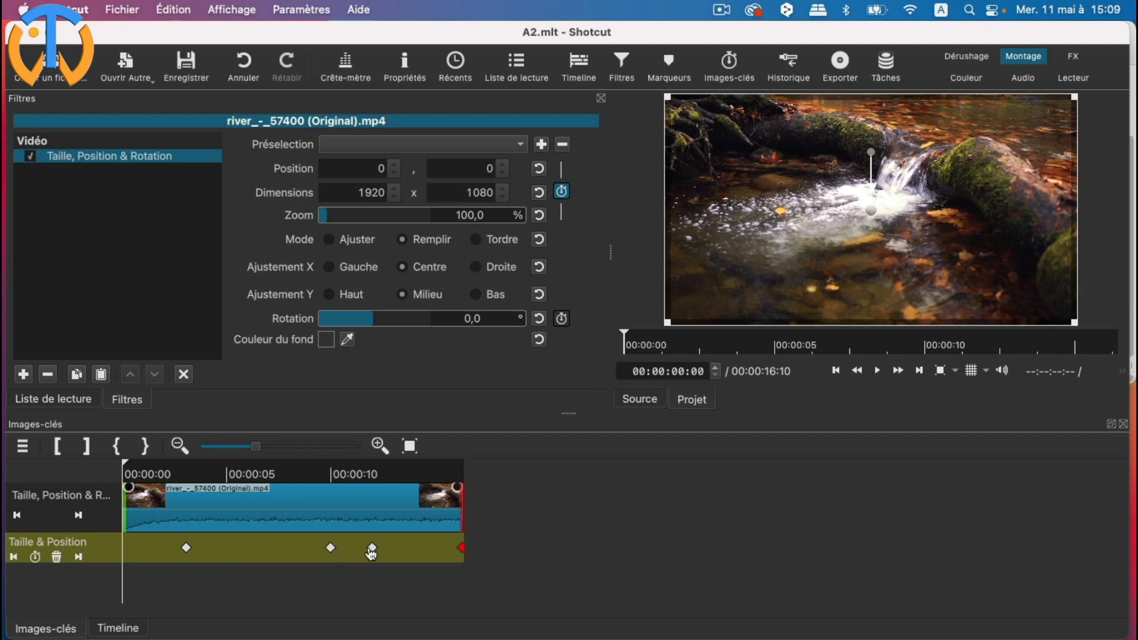
mouse_move(373, 554)
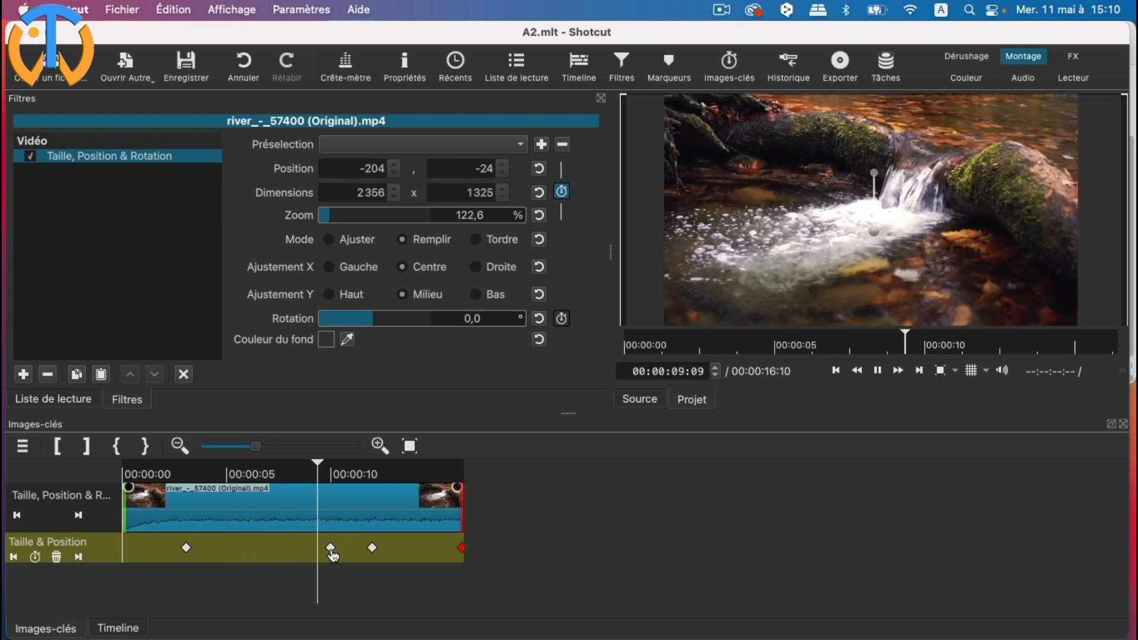
mouse_move(333, 555)
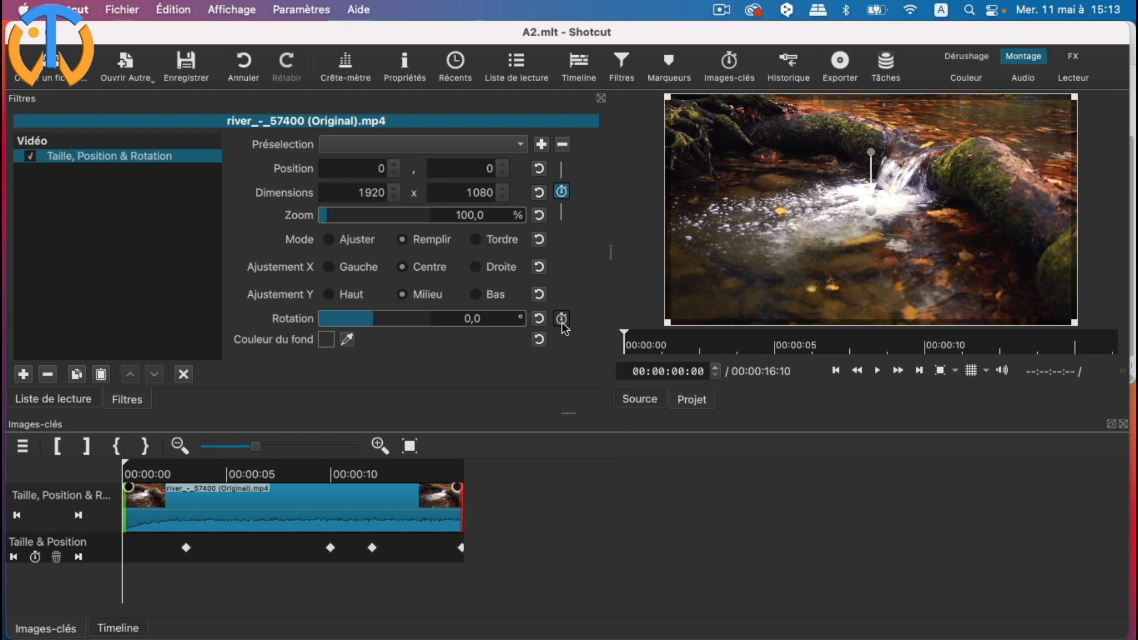
Enable rotation keyframes on the river clip at 00:00:09:24, just before the second size keyframe
click(335, 503)
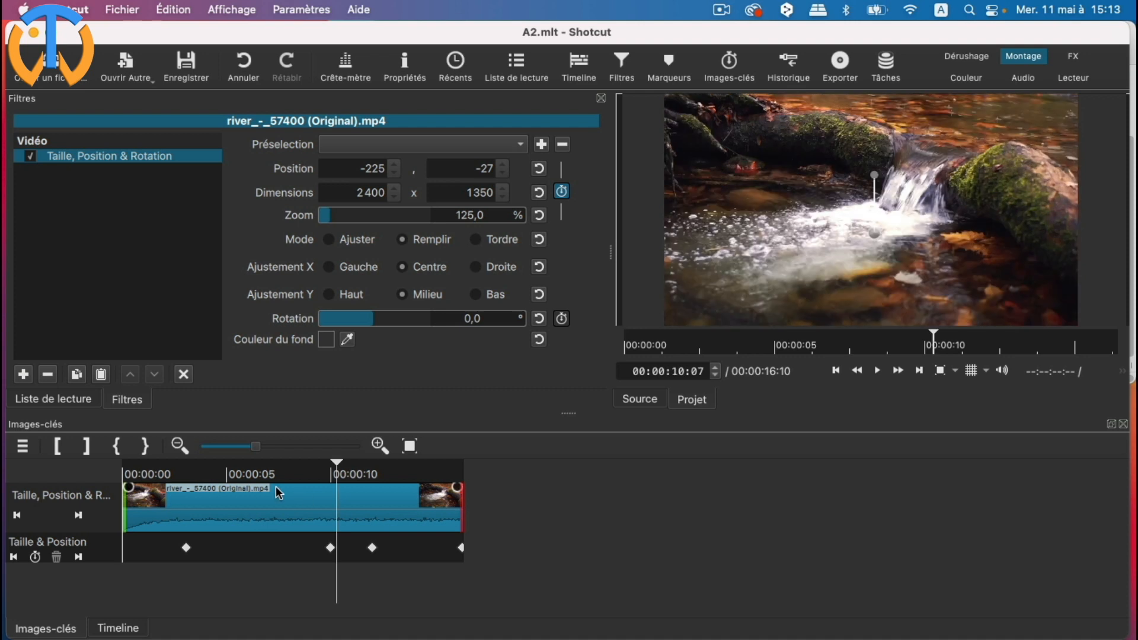
mouse_move(339, 472)
mouse_down()
mouse_move(103, 462)
mouse_move(329, 453)
mouse_up()
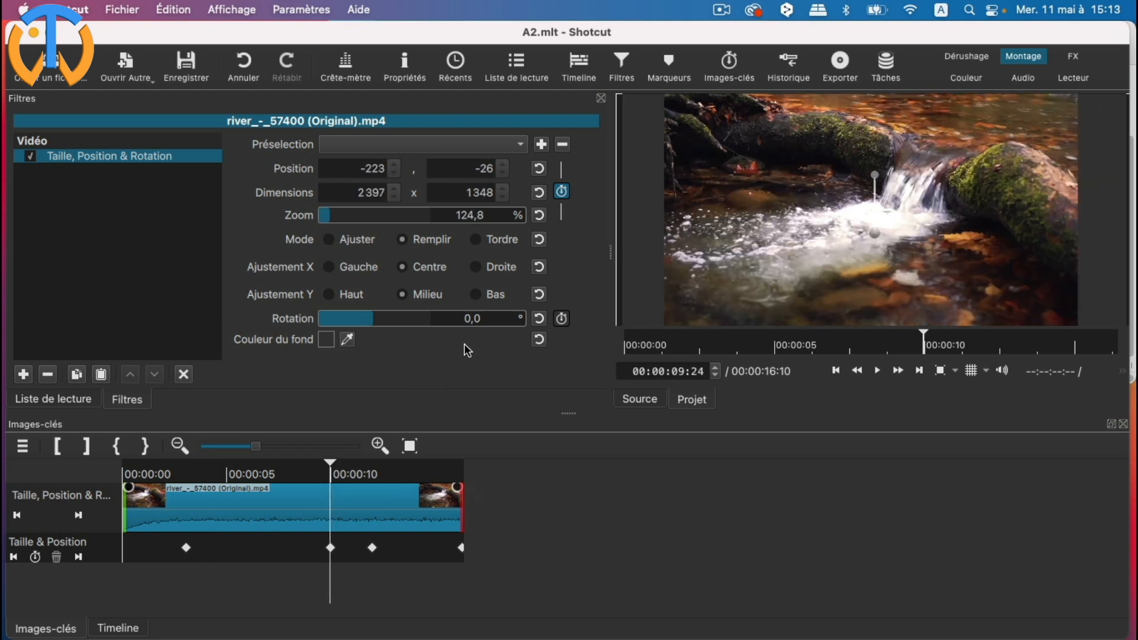
click(561, 320)
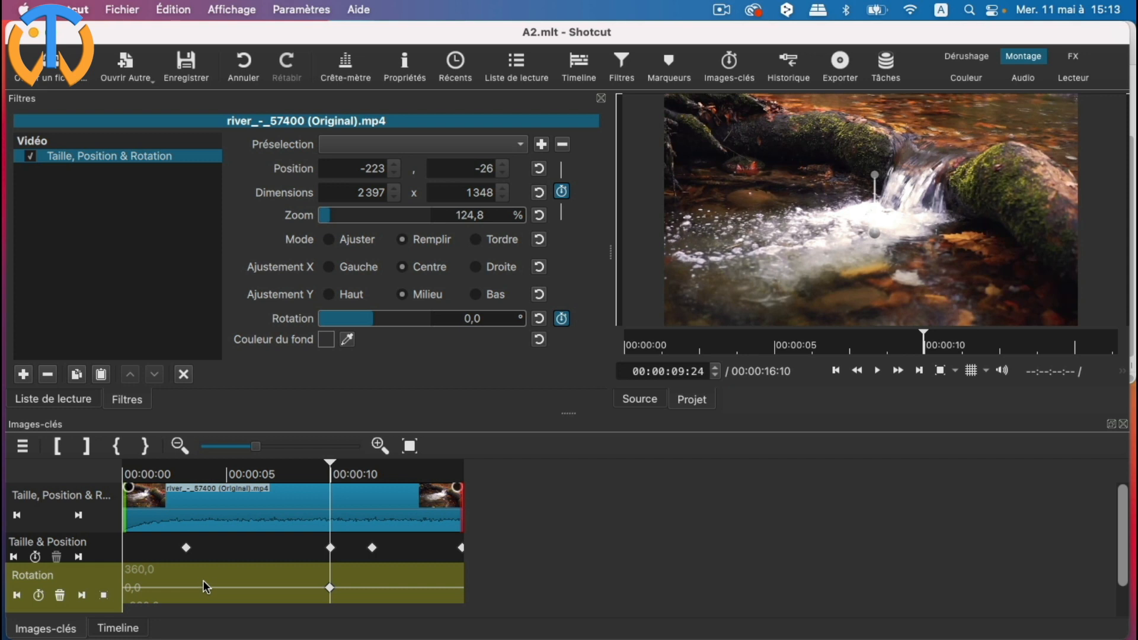
Play on to 00:00:12:02, add a second rotation keyframe there and set its rotation to 360°
key(space)
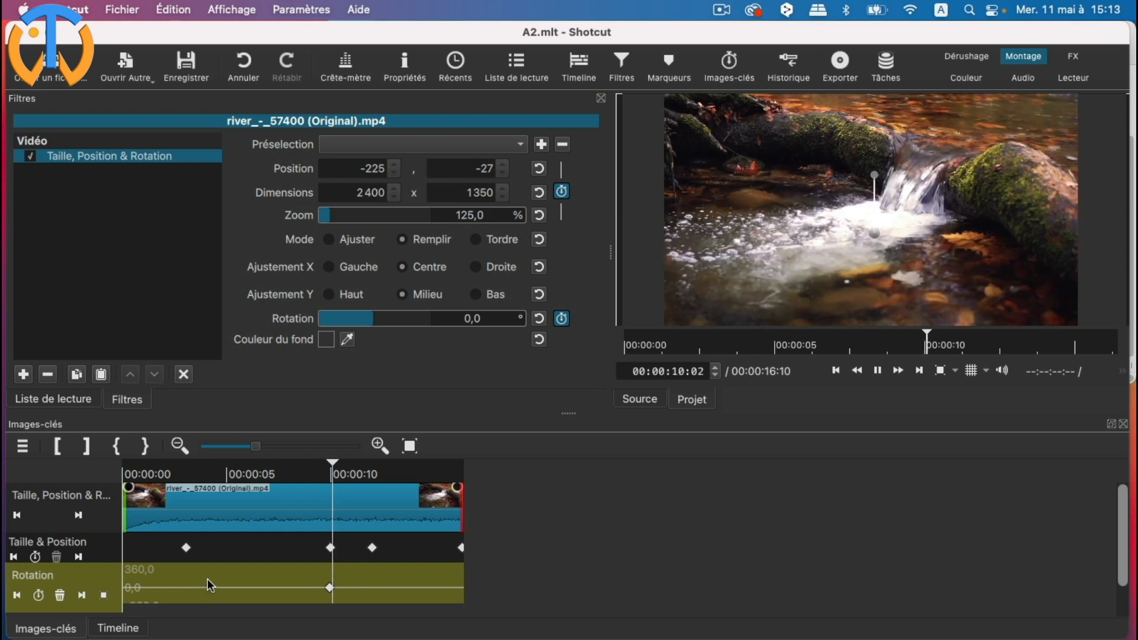
key(space)
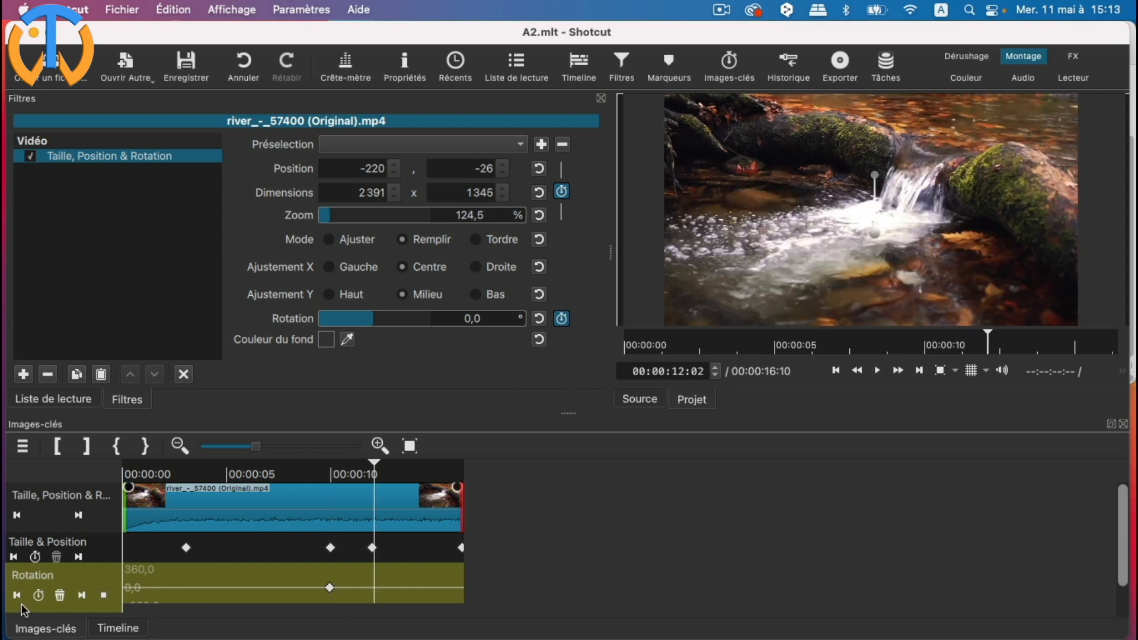
click(38, 596)
drag(372, 317, 433, 323)
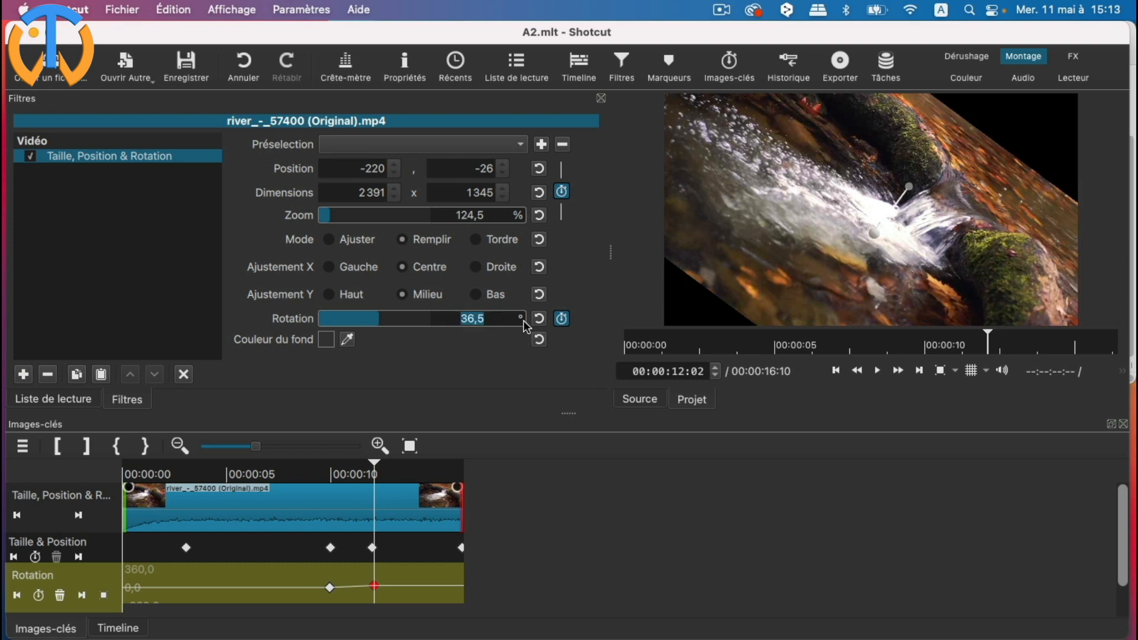
text(360)
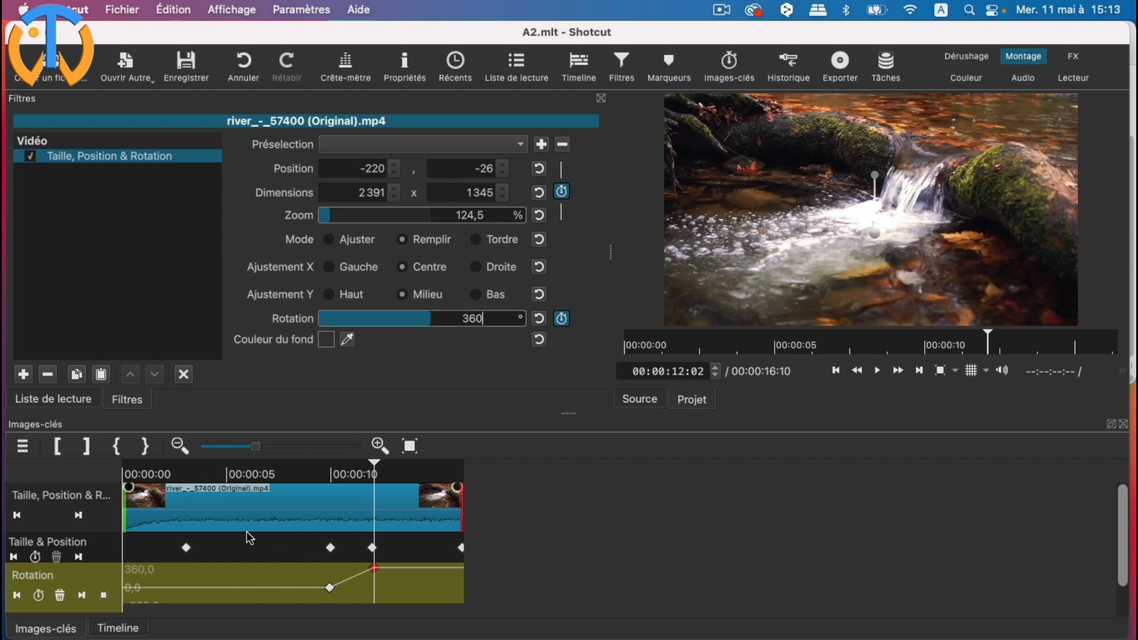
Try lowering the second rotation keyframe on its curve to about 345.6°, and set it back to 360°
mouse_move(375, 570)
mouse_move(375, 570)
mouse_down()
mouse_move(374, 584)
mouse_move(374, 573)
mouse_up()
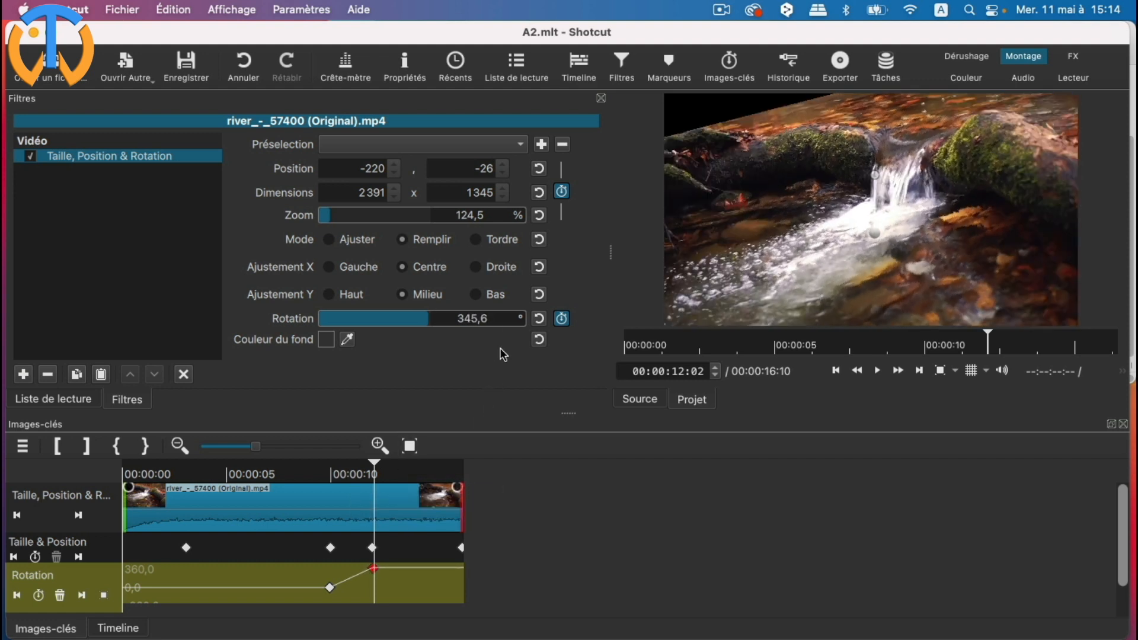
click(430, 321)
text(360)
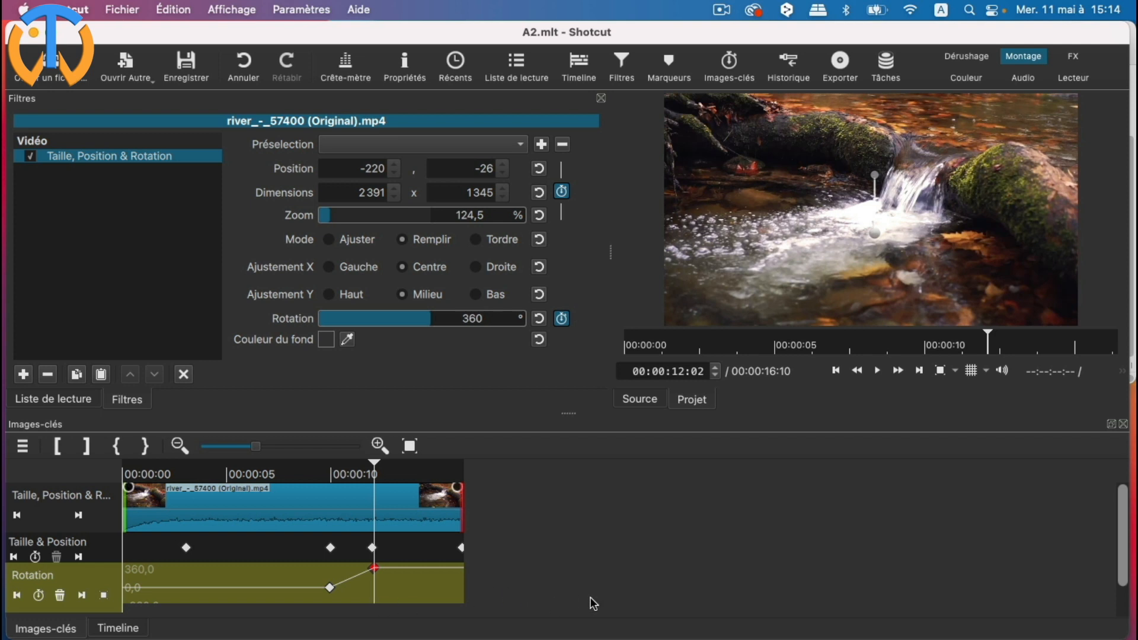
Play the clip from the start to review the combined zoom and rotation animation
drag(386, 469, 124, 469)
click(877, 370)
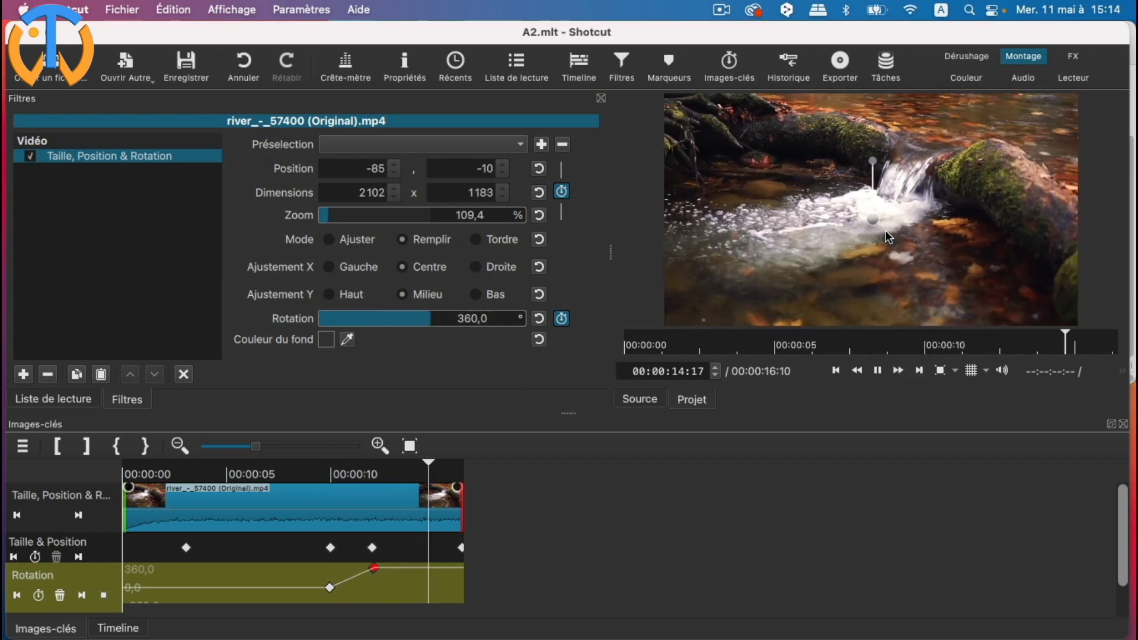
key(space)
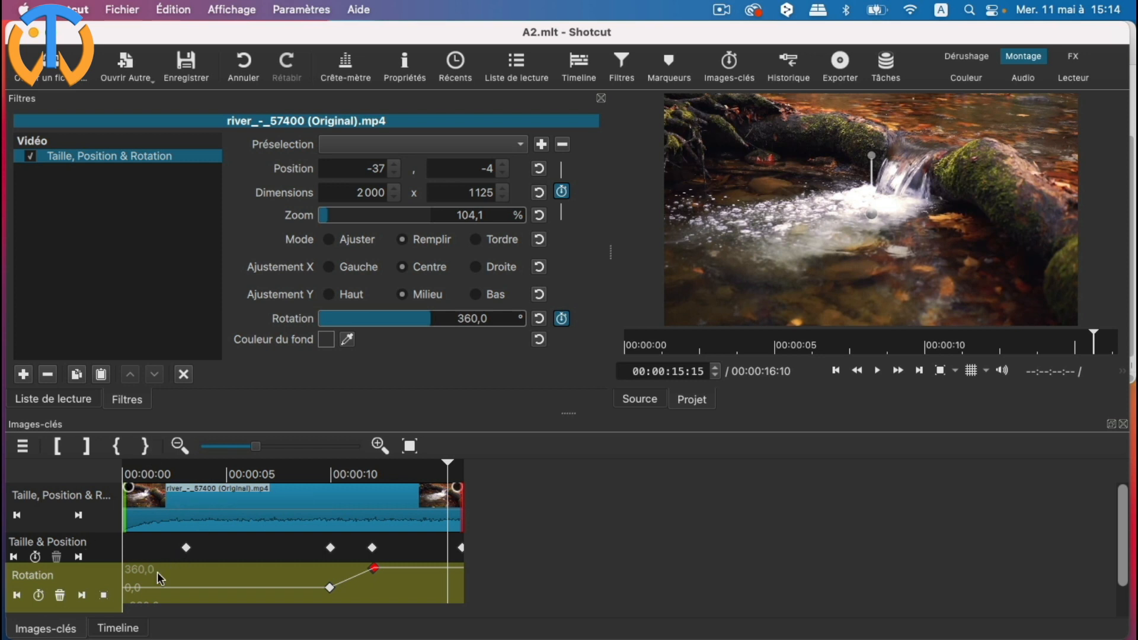
Compare the timeline with the keyframes view, and return the timeline playhead to 00:00:00:00
click(118, 628)
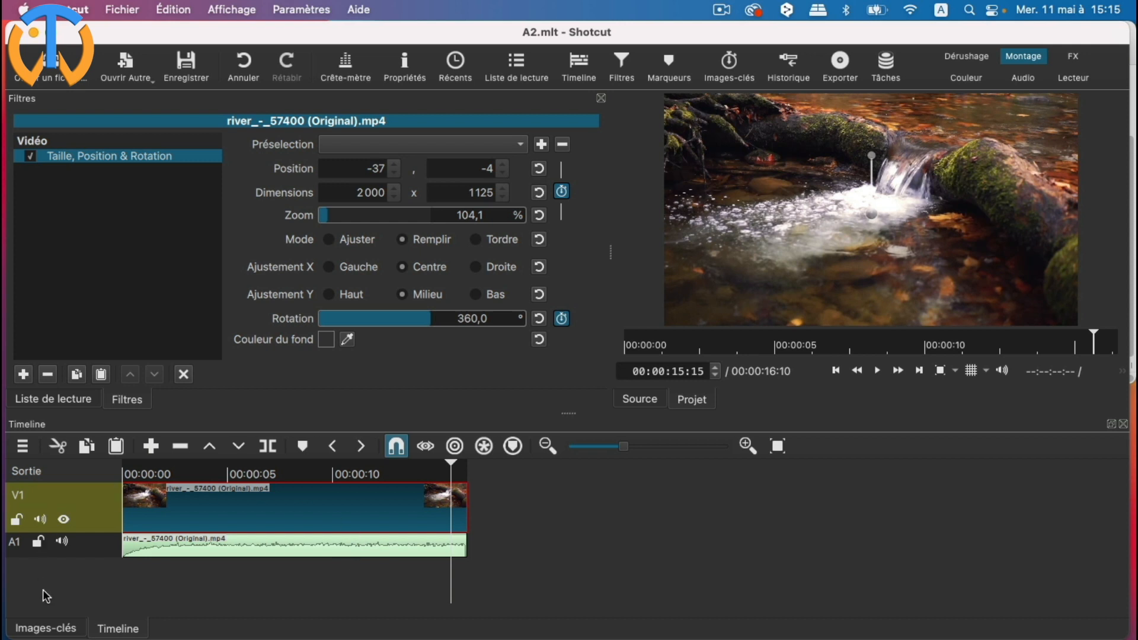
click(48, 628)
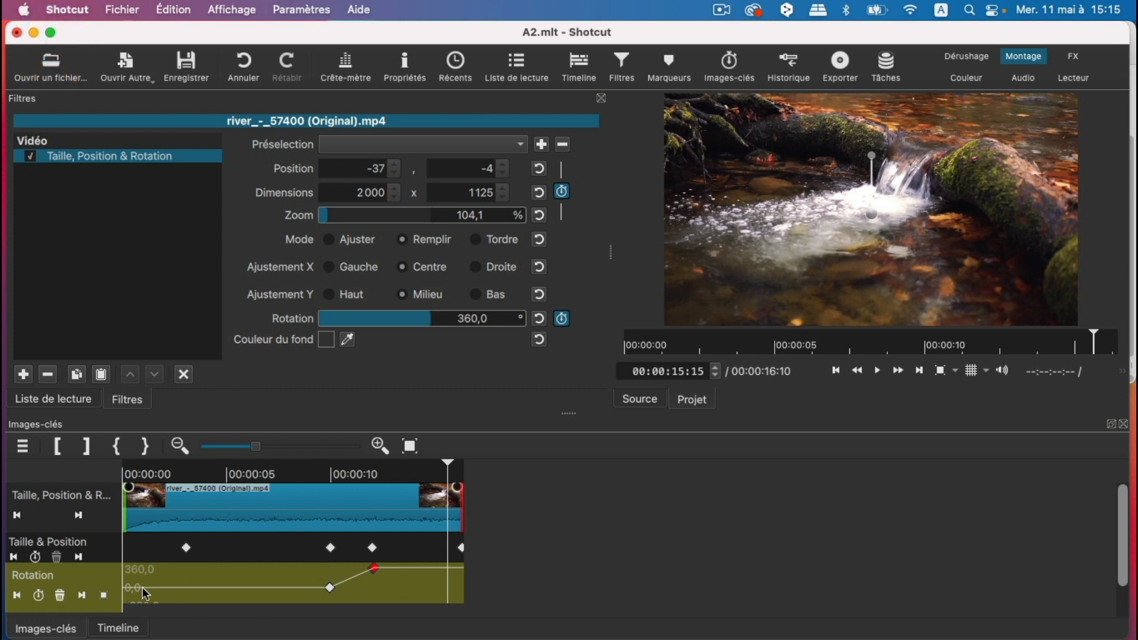
click(121, 630)
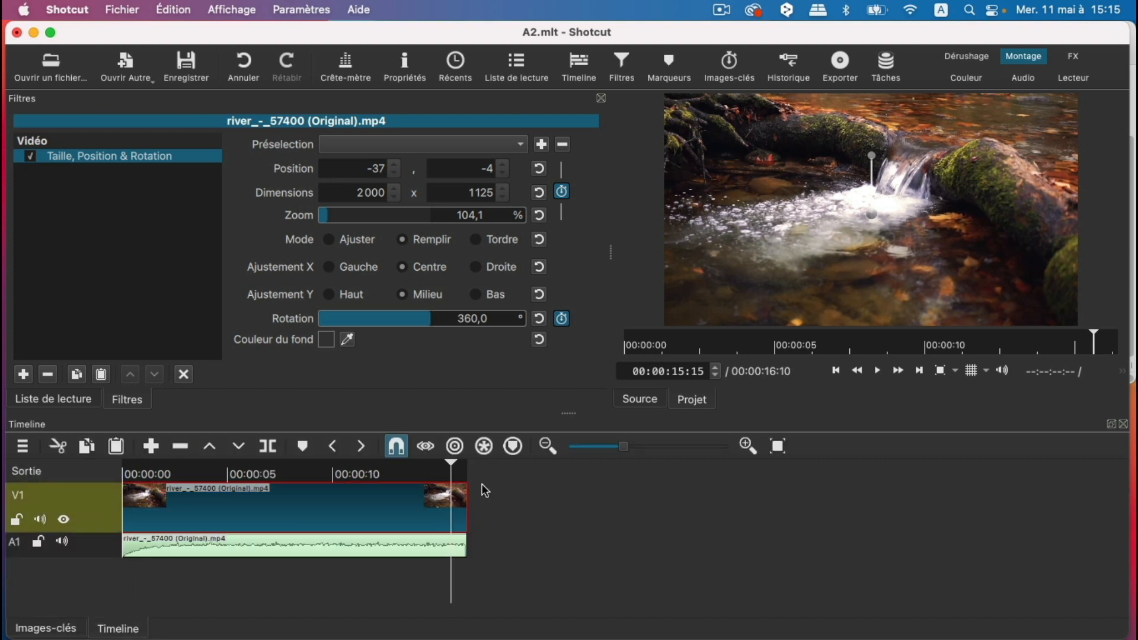
drag(454, 470, 108, 472)
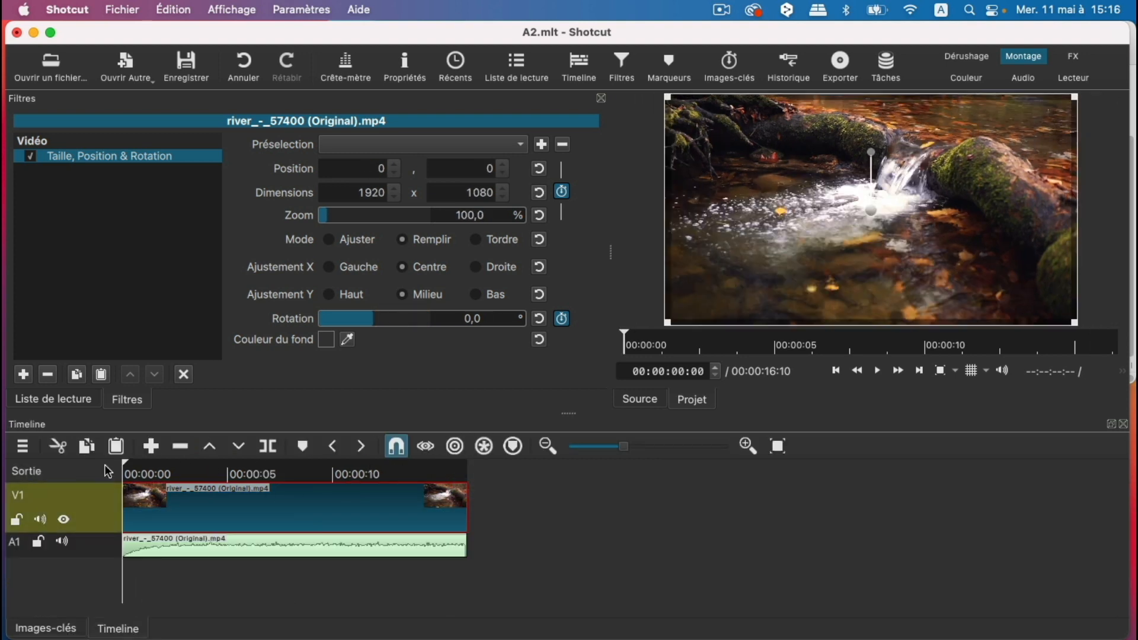